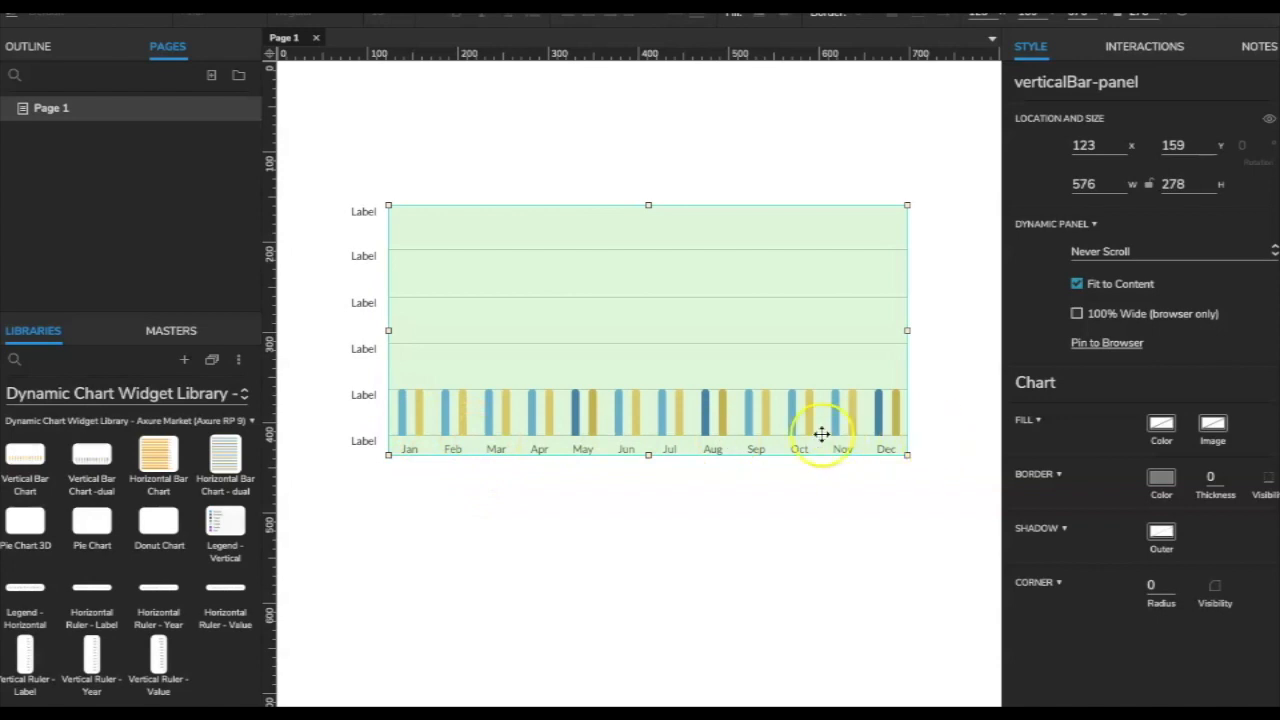
- Open the Settings state of verticalBar-panel from the outline and set its Maximum Value field to 4500
click(28, 48)
double_click(29, 157)
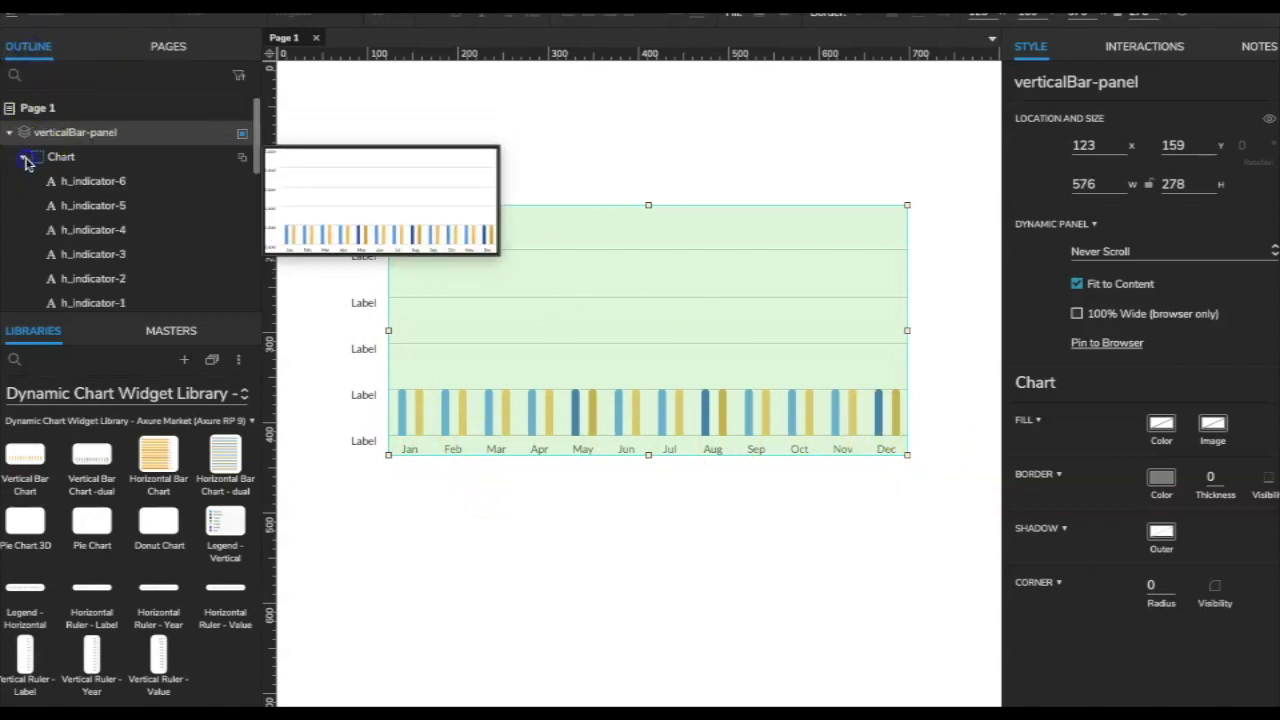
double_click(63, 180)
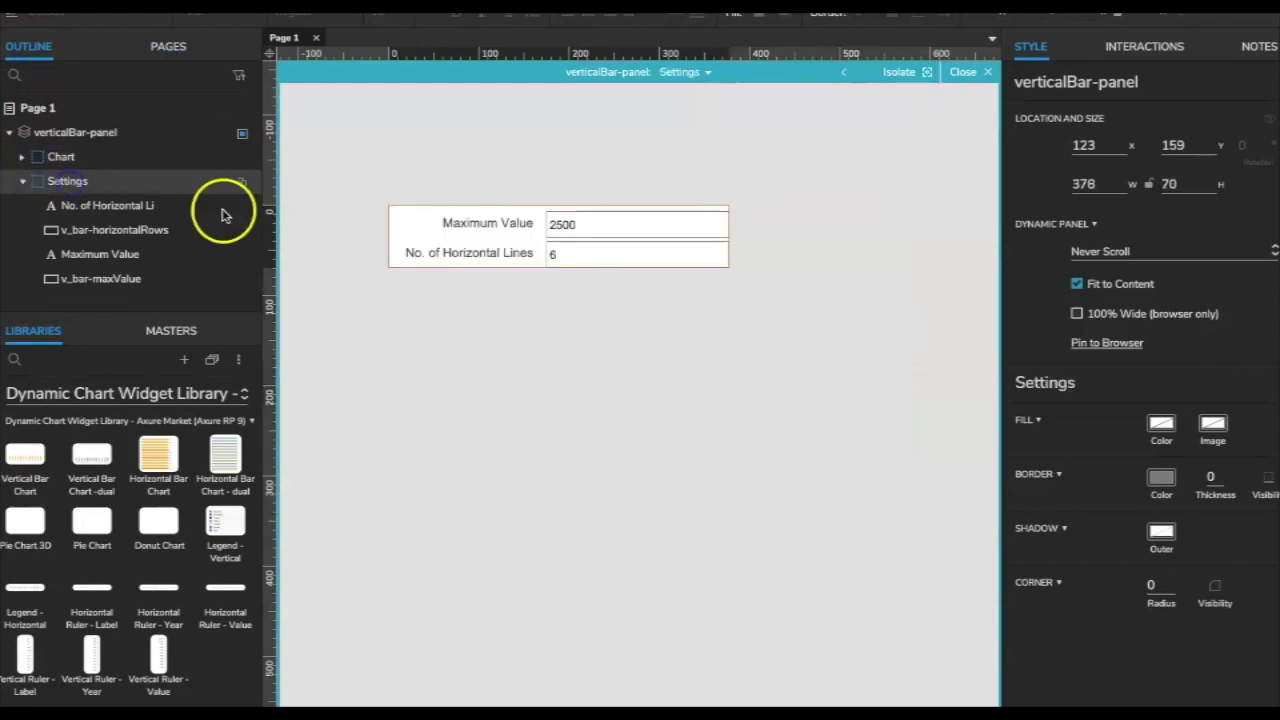
double_click(572, 226)
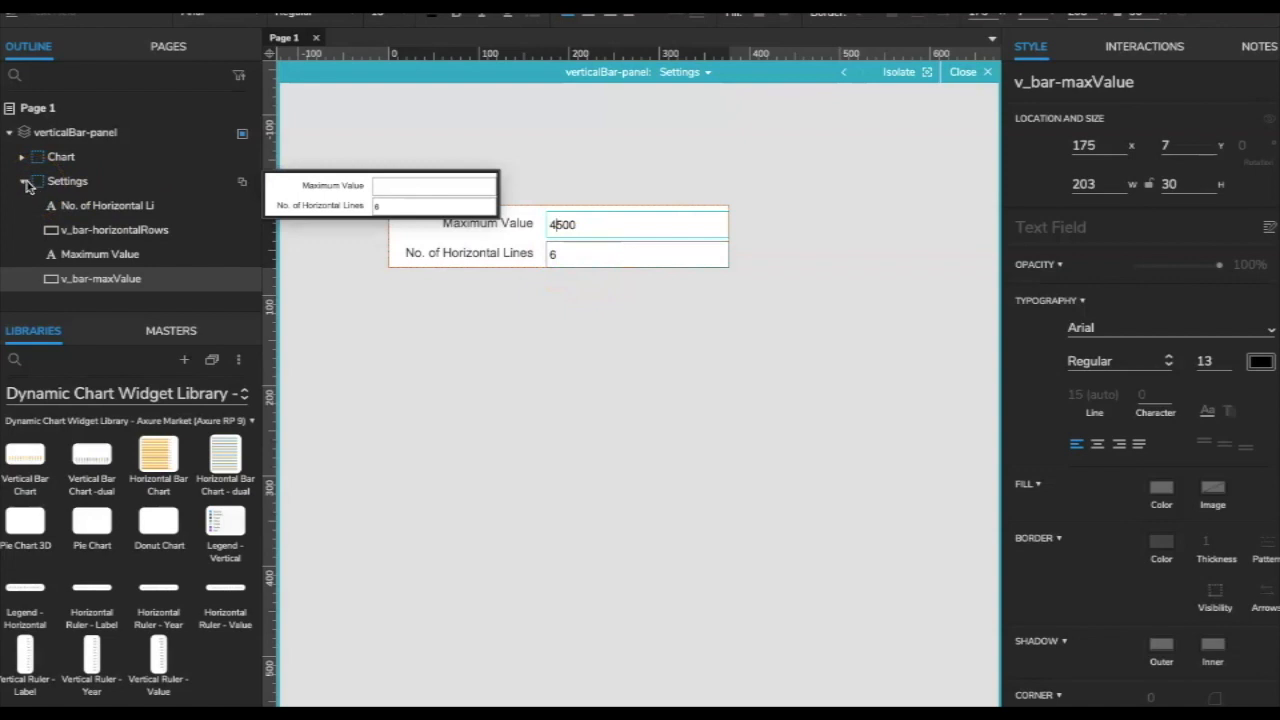
- Examine the Label, SaleValue, VisitValue and Highlight columns of the repeater data in the Chart state
click(58, 158)
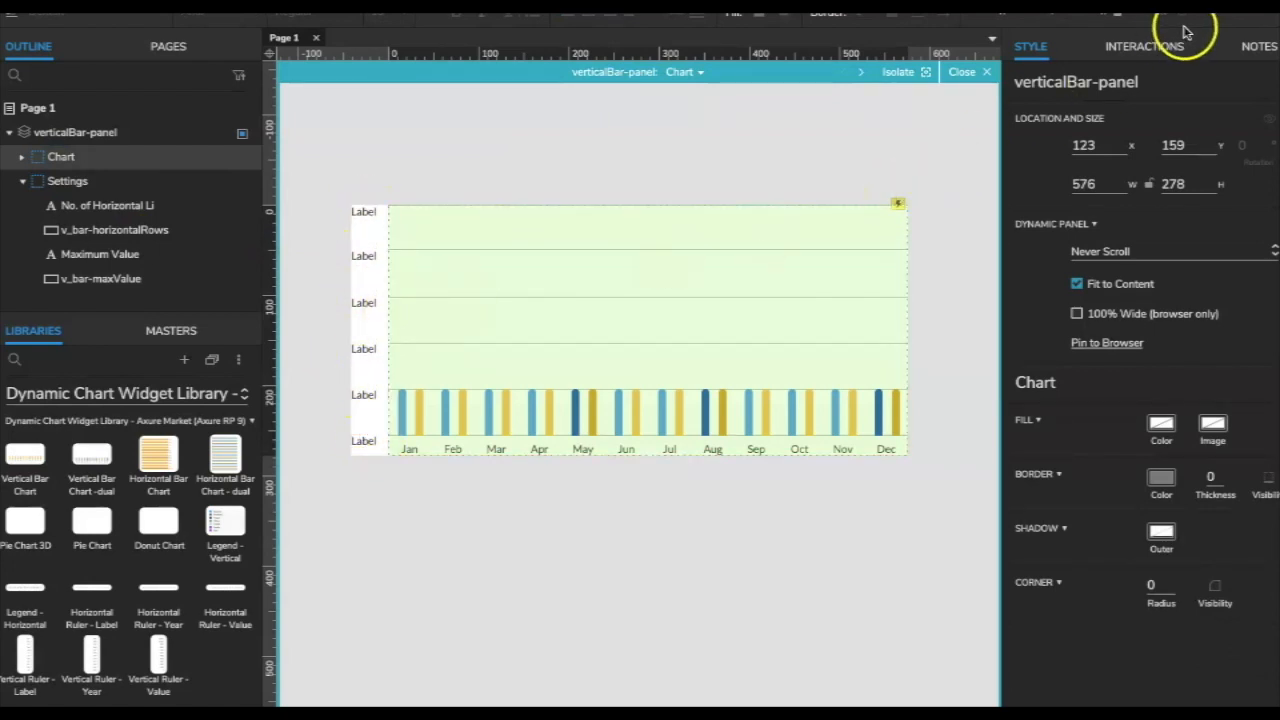
click(667, 265)
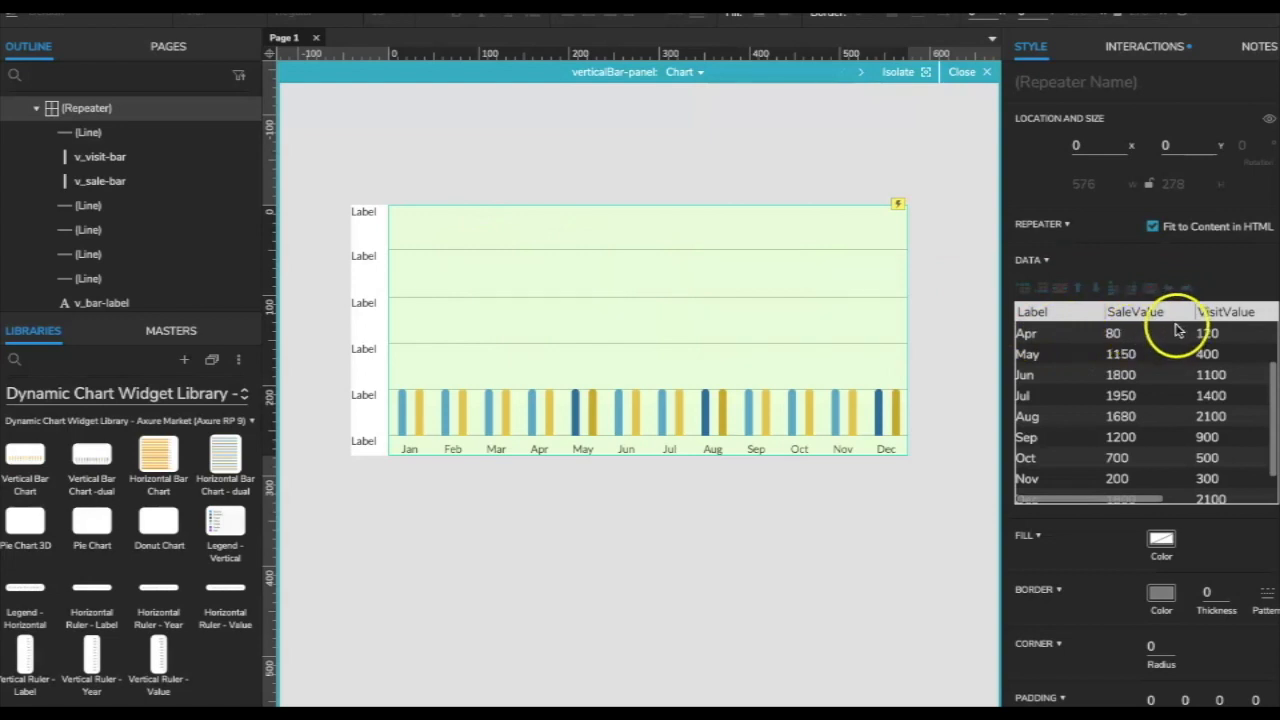
scroll(1178, 329, right, 2)
scroll(1104, 340, right, 2)
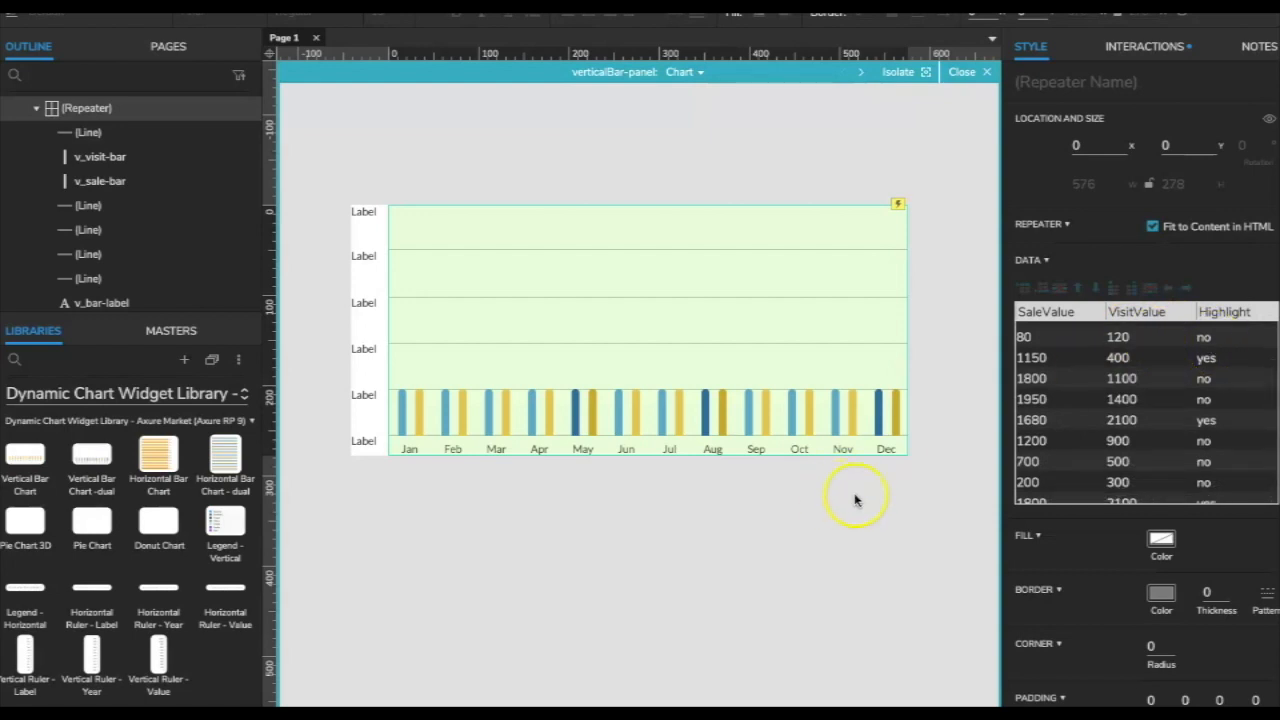
scroll(1224, 385, left, 2)
scroll(1215, 384, up, 2)
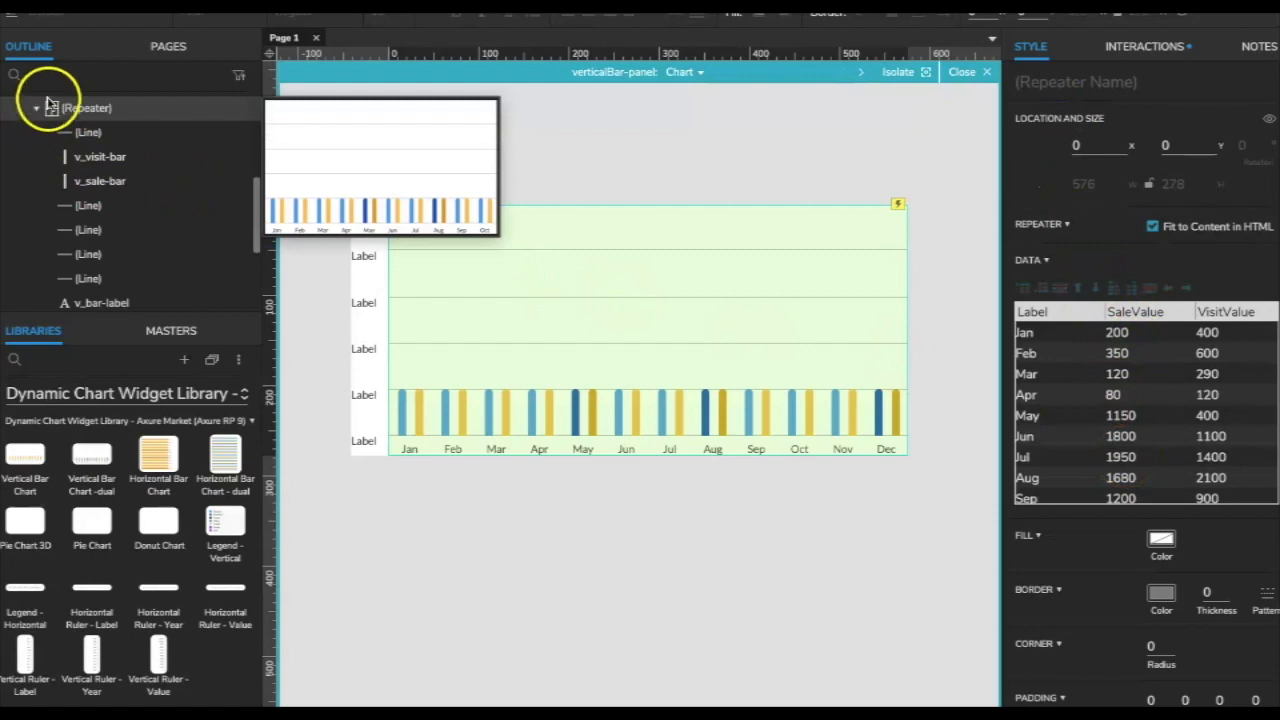
scroll(43, 133, up, 2)
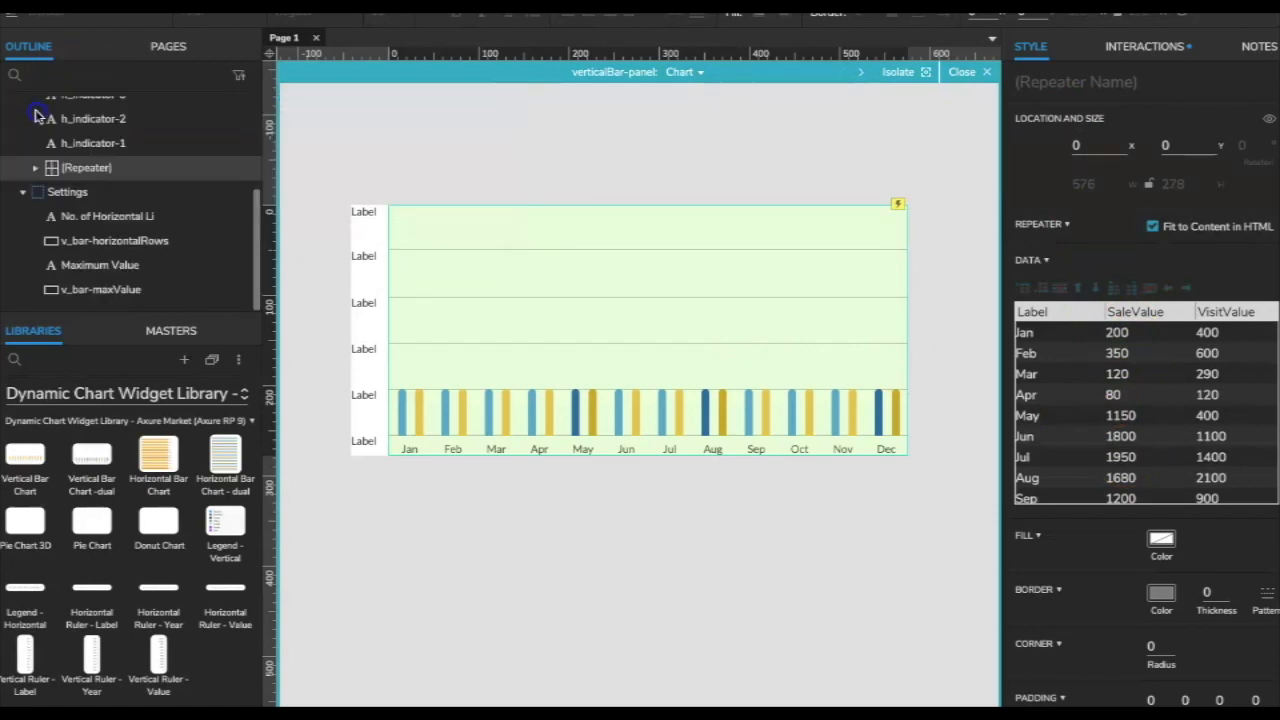
- Check the chart's value axis in the browser preview and switch back to Axure RP 9
click(63, 191)
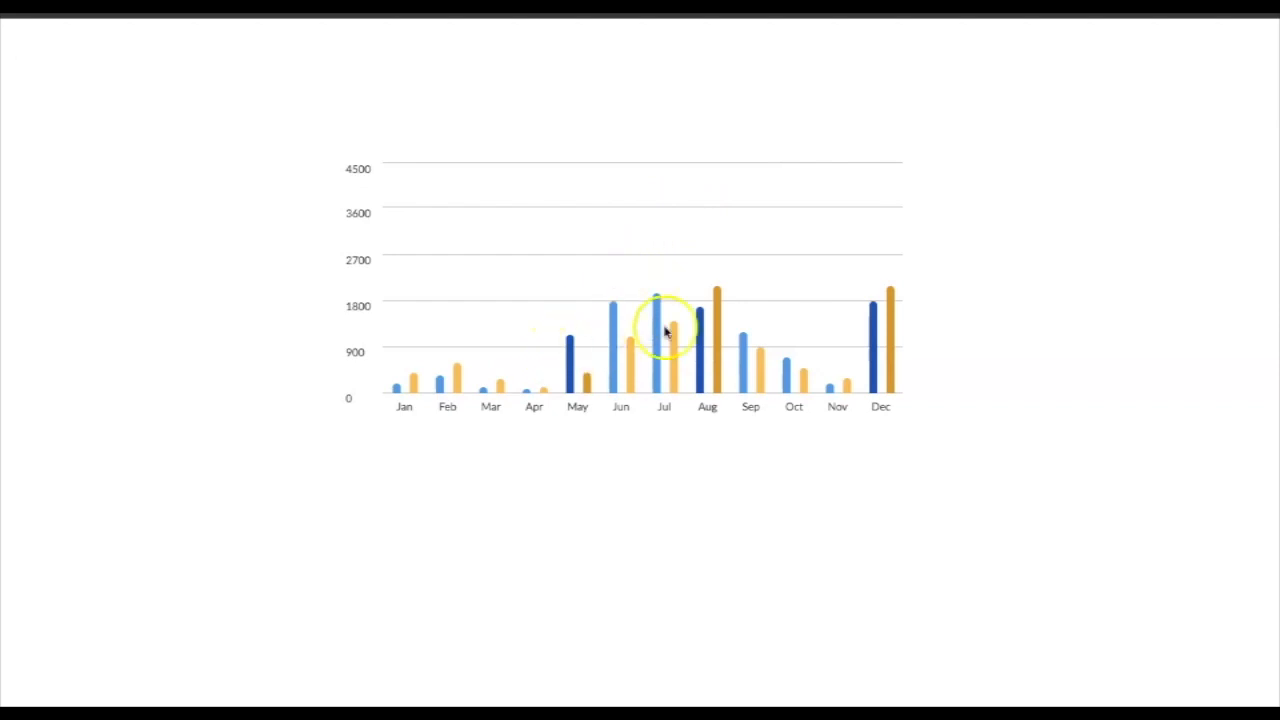
click(361, 171)
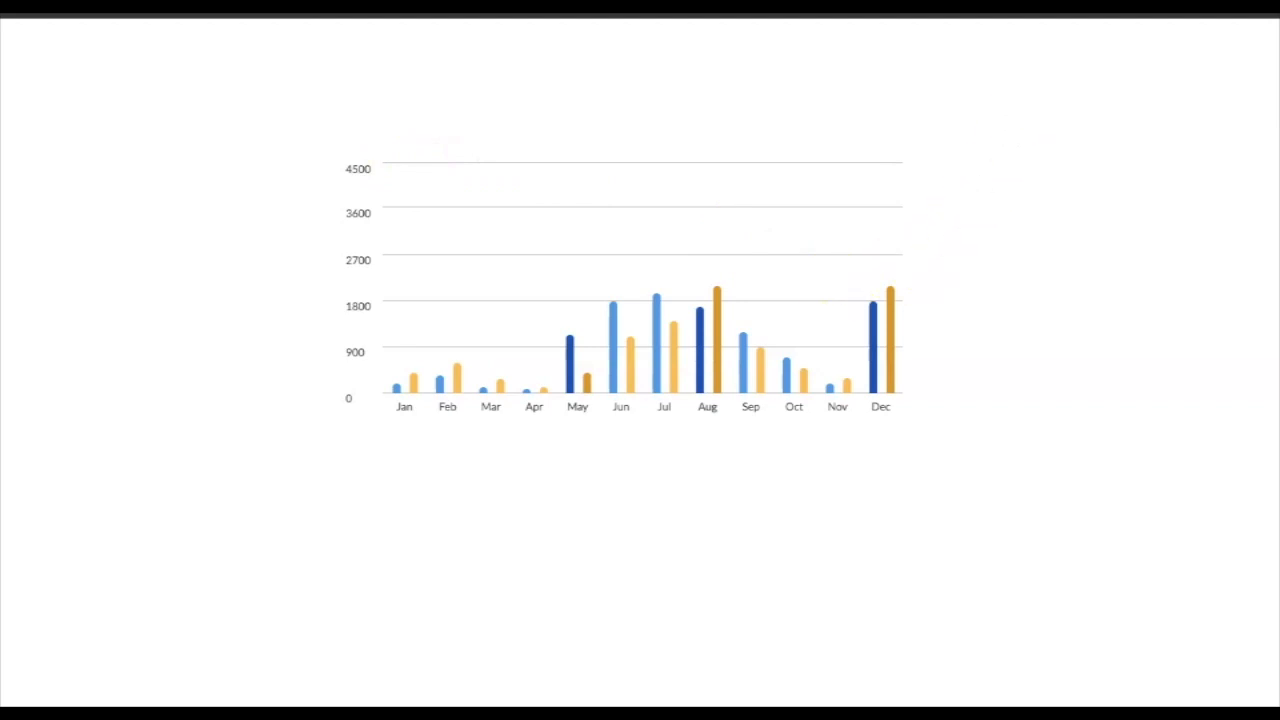
mouse_move(571, 700)
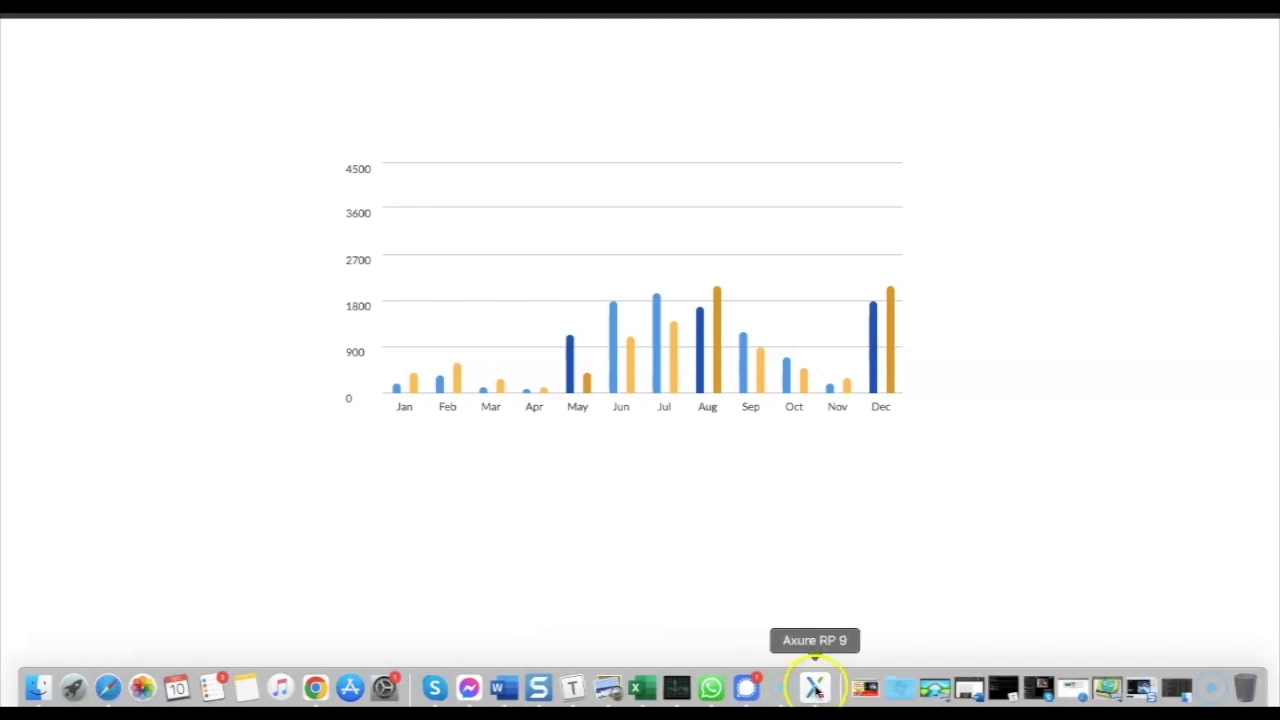
click(815, 688)
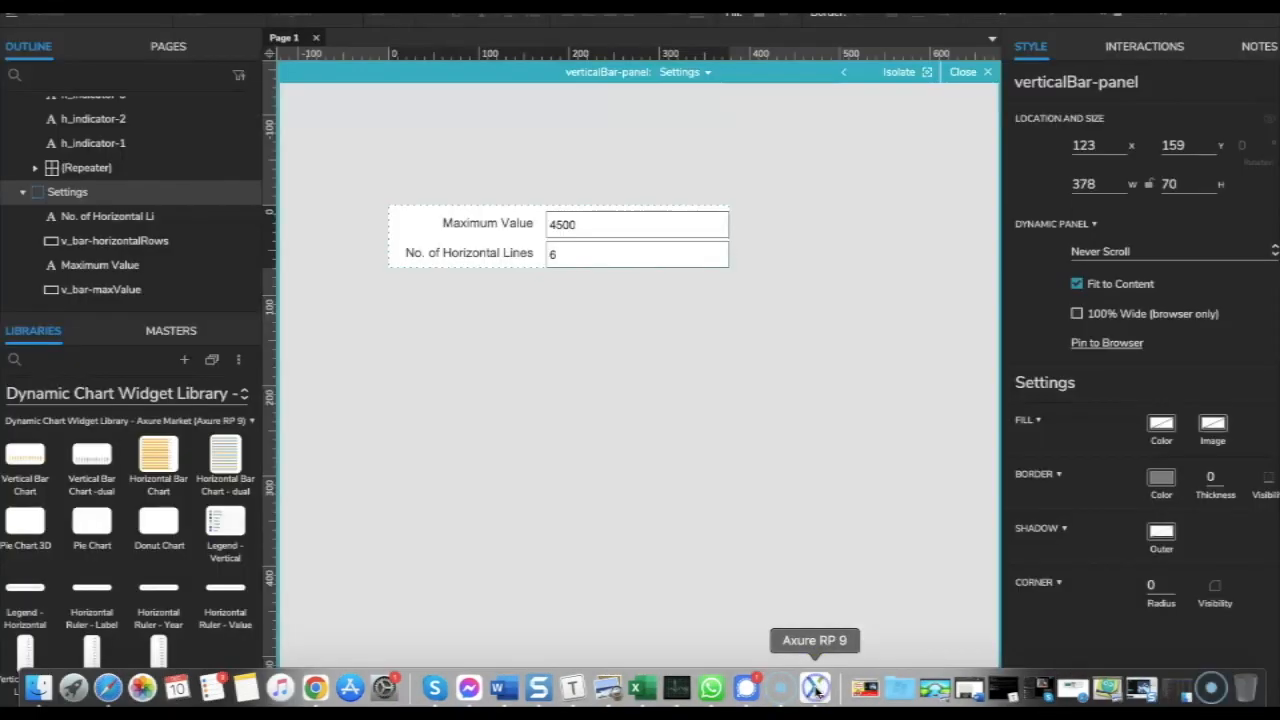
- Set January's SaleValue to 4220 and its VisitValue to 3400 in the Chart state's repeater data
scroll(143, 203, up, 3)
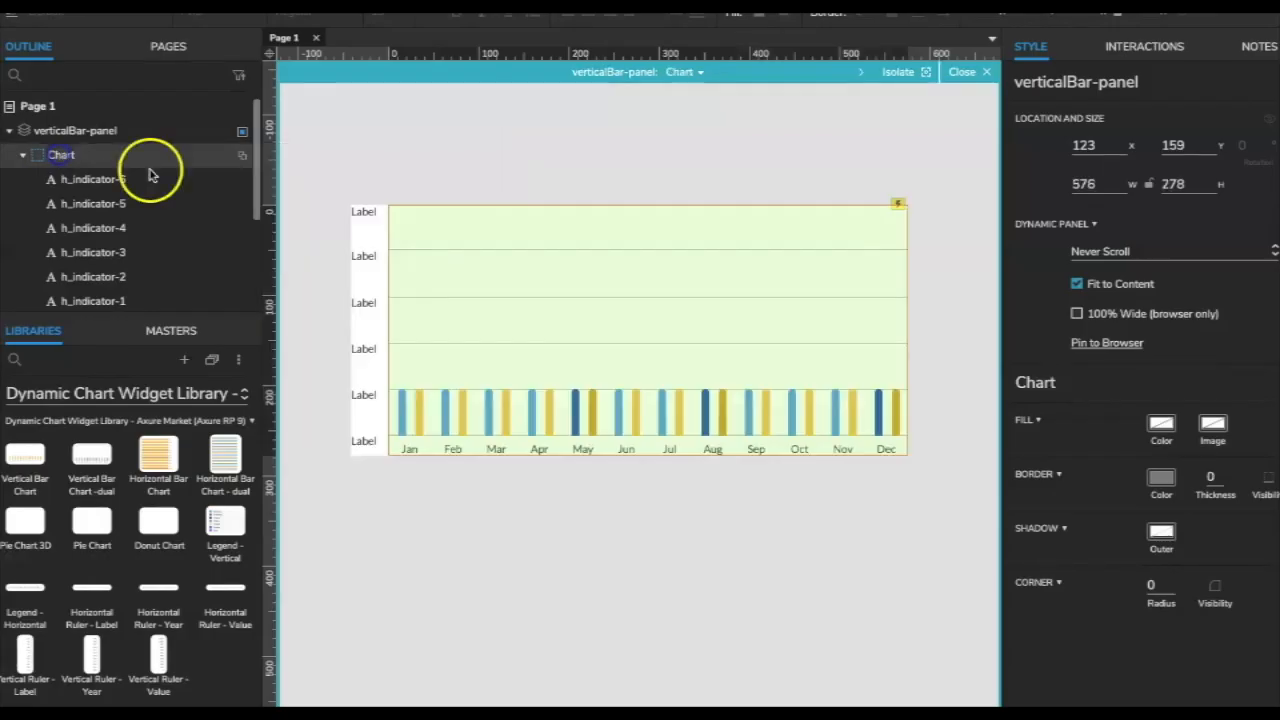
click(726, 306)
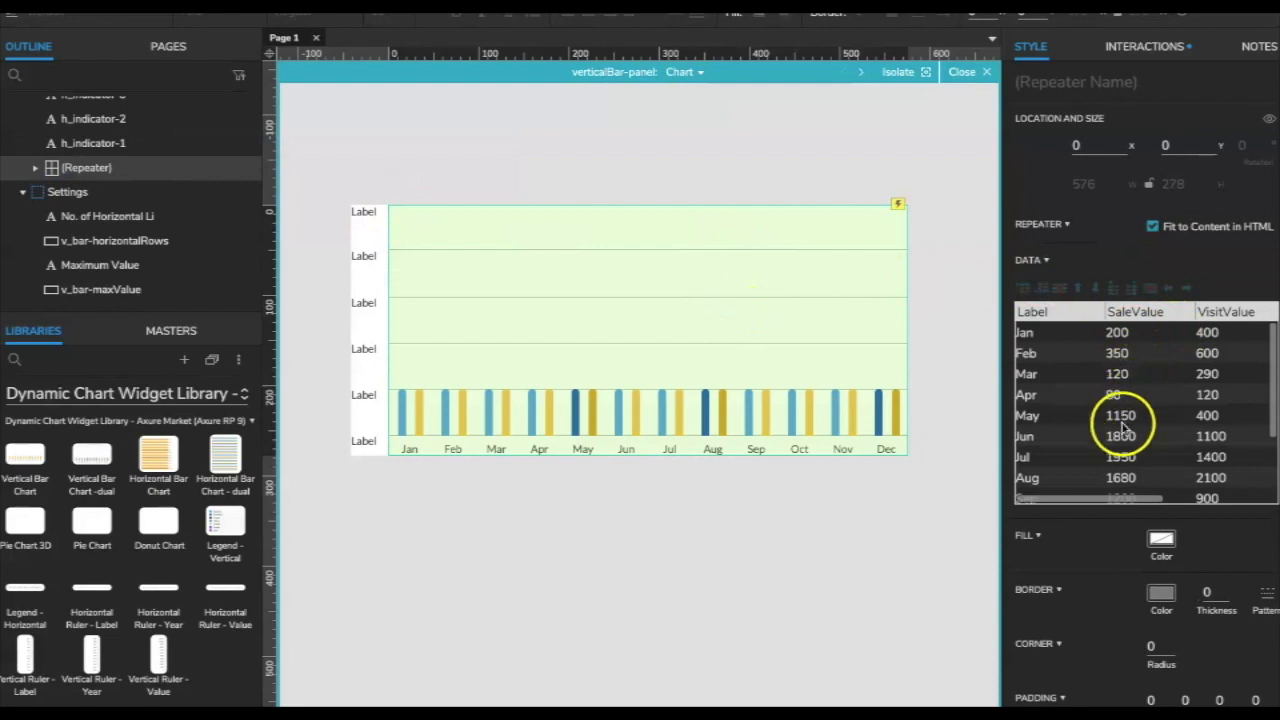
double_click(1118, 333)
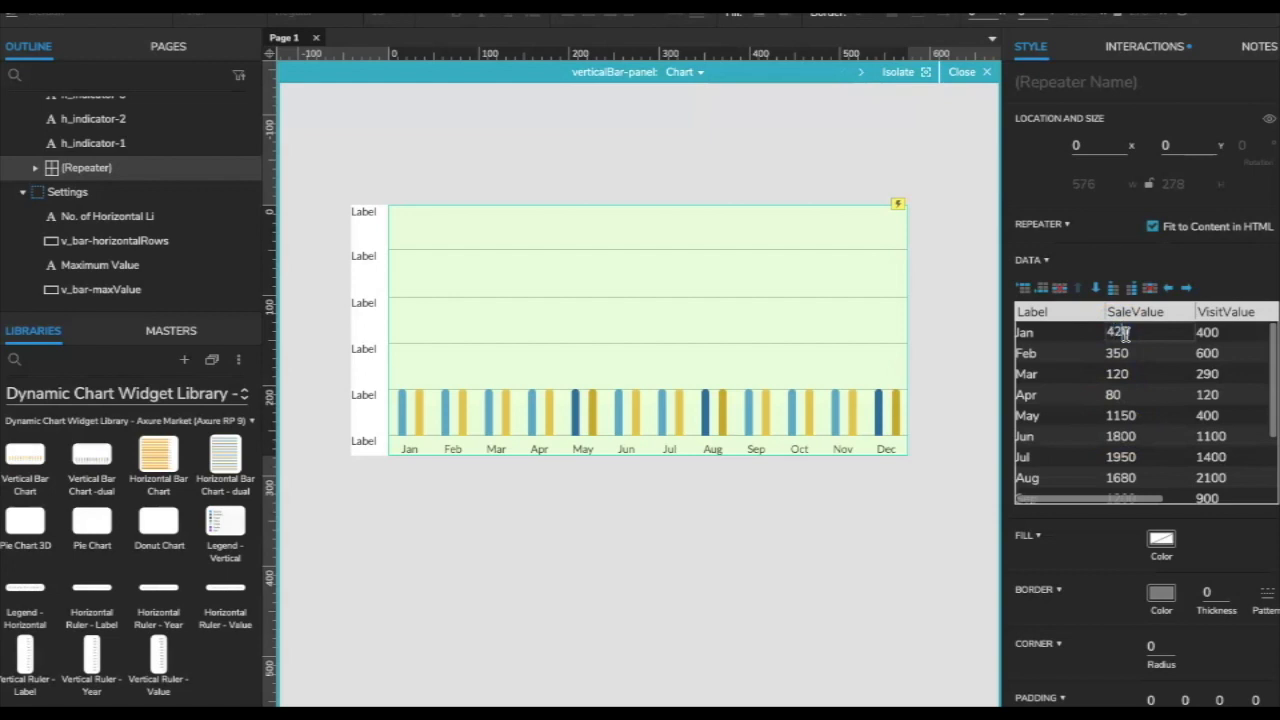
key(Return)
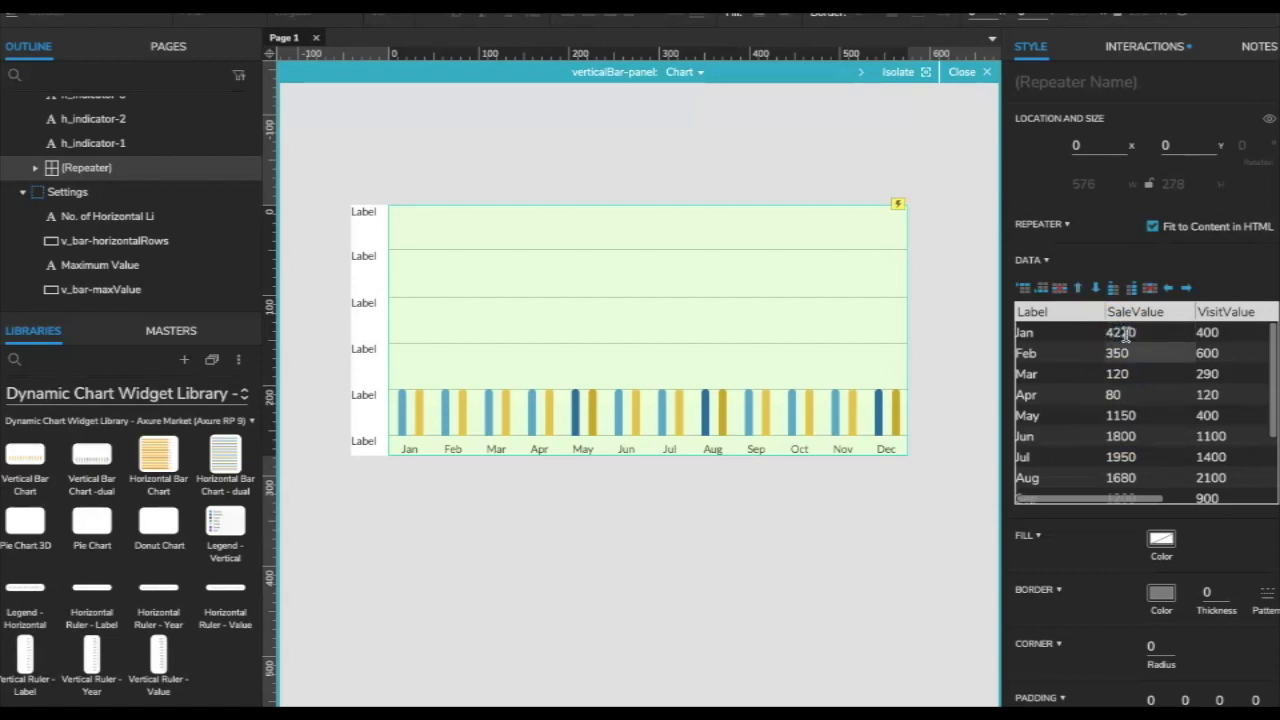
double_click(1206, 335)
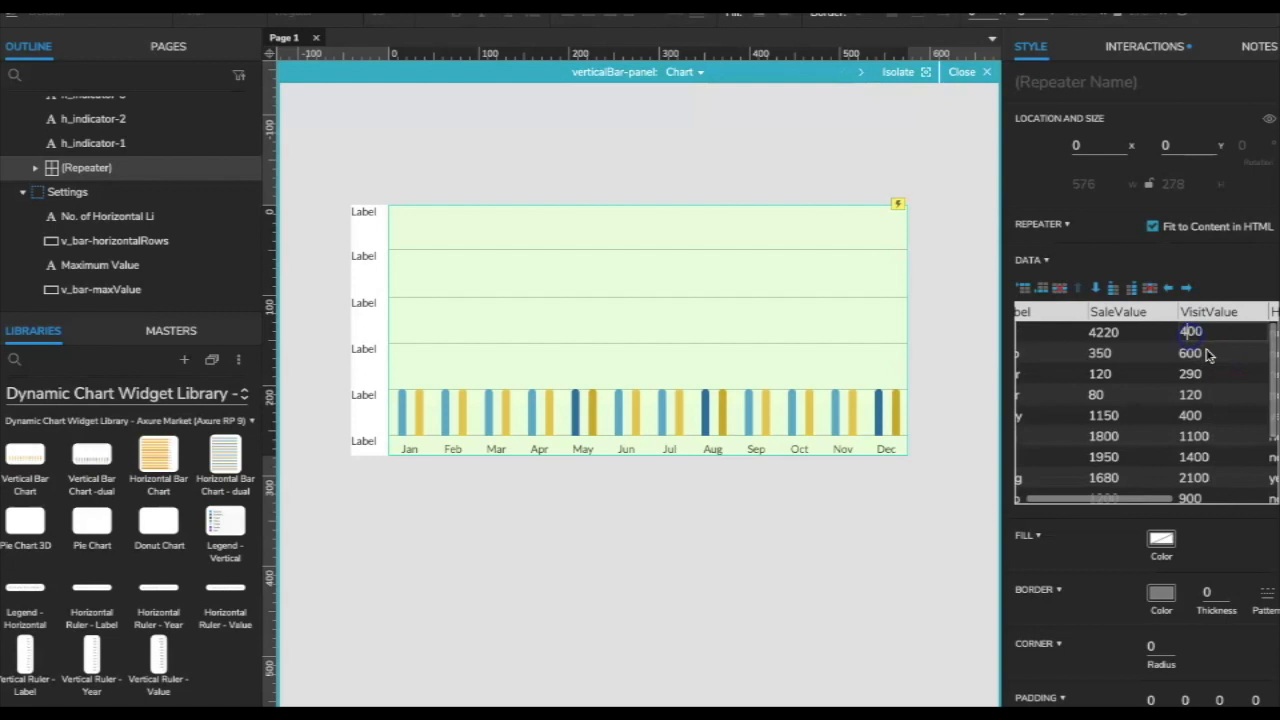
text(3400)
key(Return)
click(1170, 388)
- Set the Highlight value of the May row to no in the repeater data
scroll(1204, 405, right, 1)
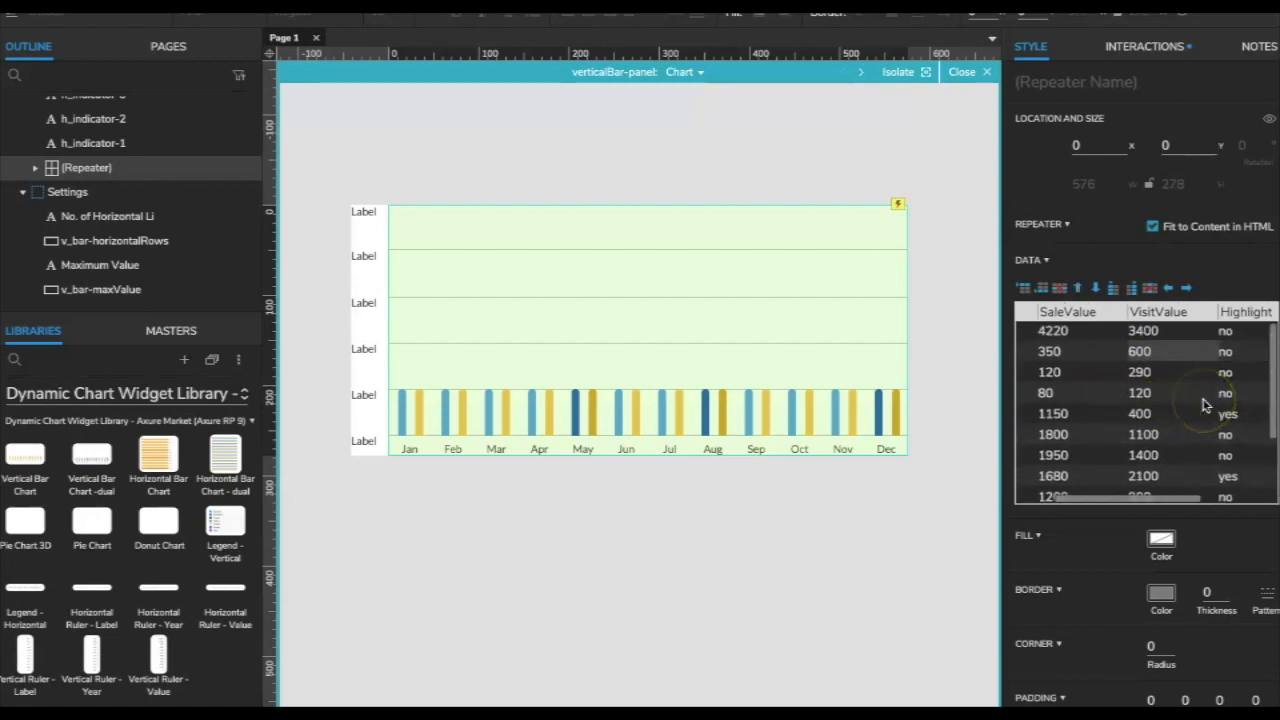
scroll(1203, 406, down, 1)
scroll(1203, 406, left, 1)
scroll(1197, 400, left, 2)
scroll(1134, 403, up, 1)
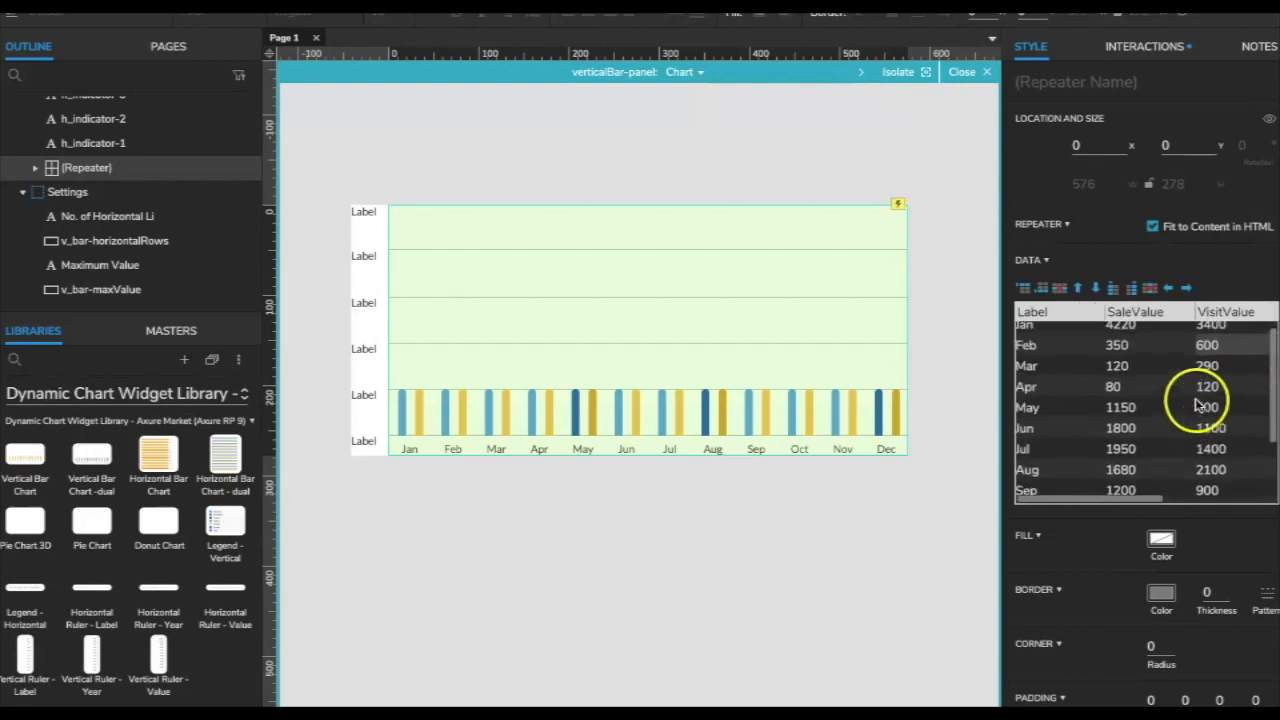
scroll(1057, 417, right, 2)
scroll(1149, 423, right, 2)
scroll(1200, 424, down, 1)
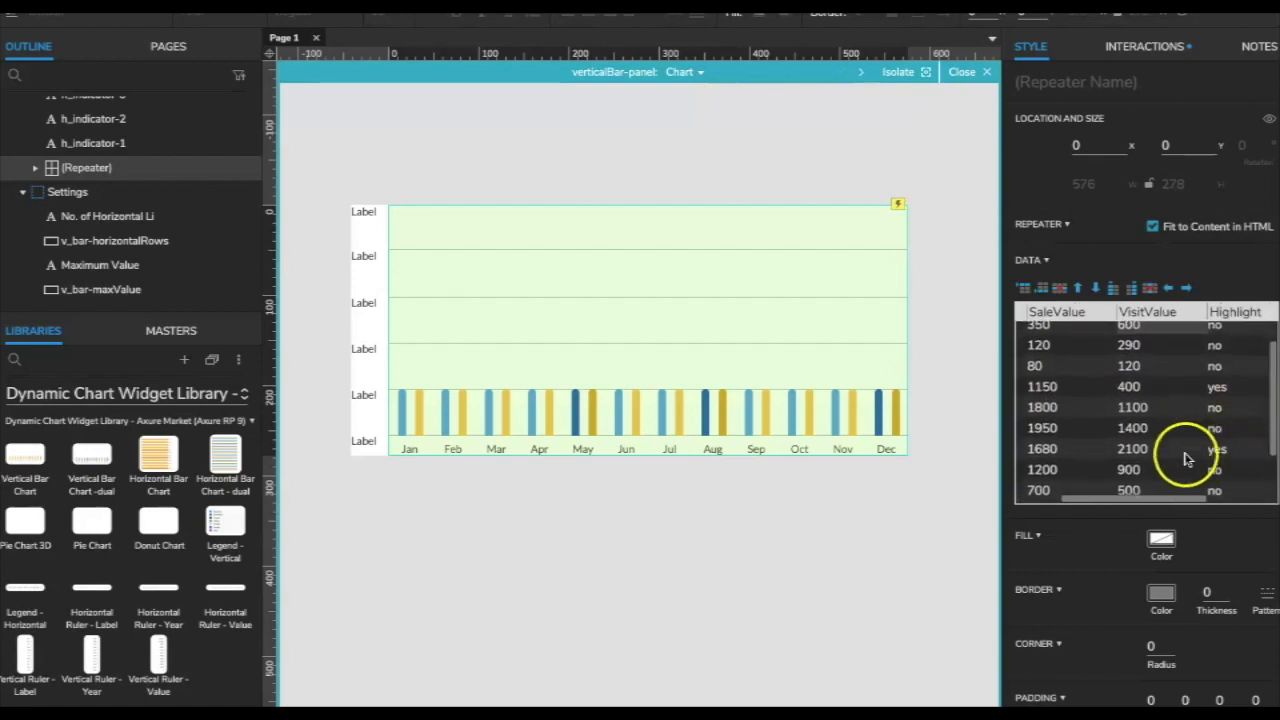
scroll(1100, 451, down, 1)
scroll(1086, 457, left, 3)
scroll(1180, 445, right, 3)
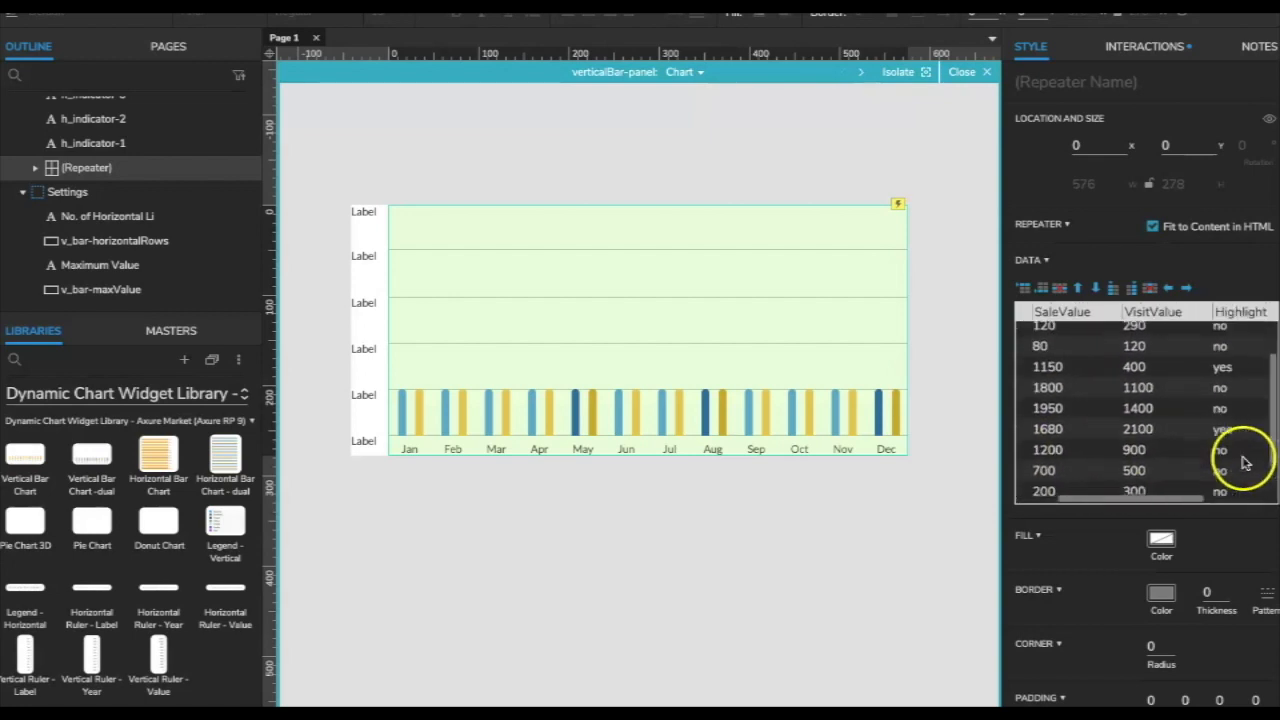
click(1178, 440)
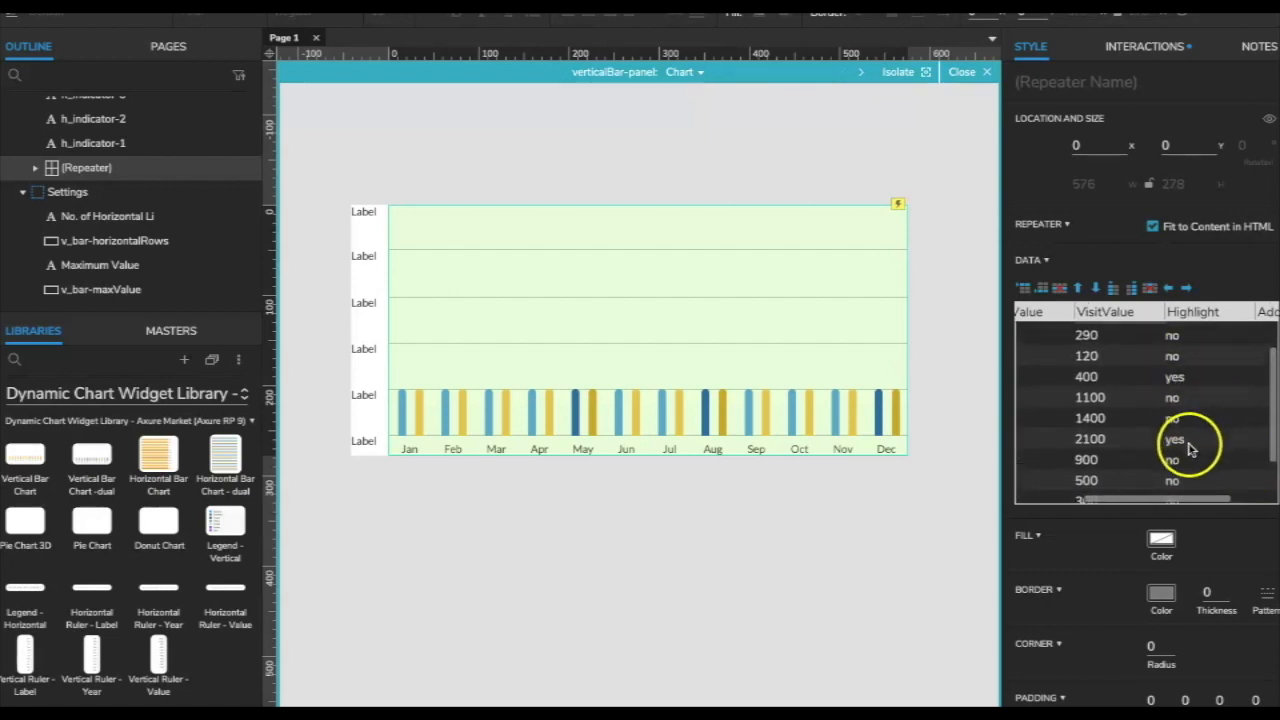
double_click(1174, 378)
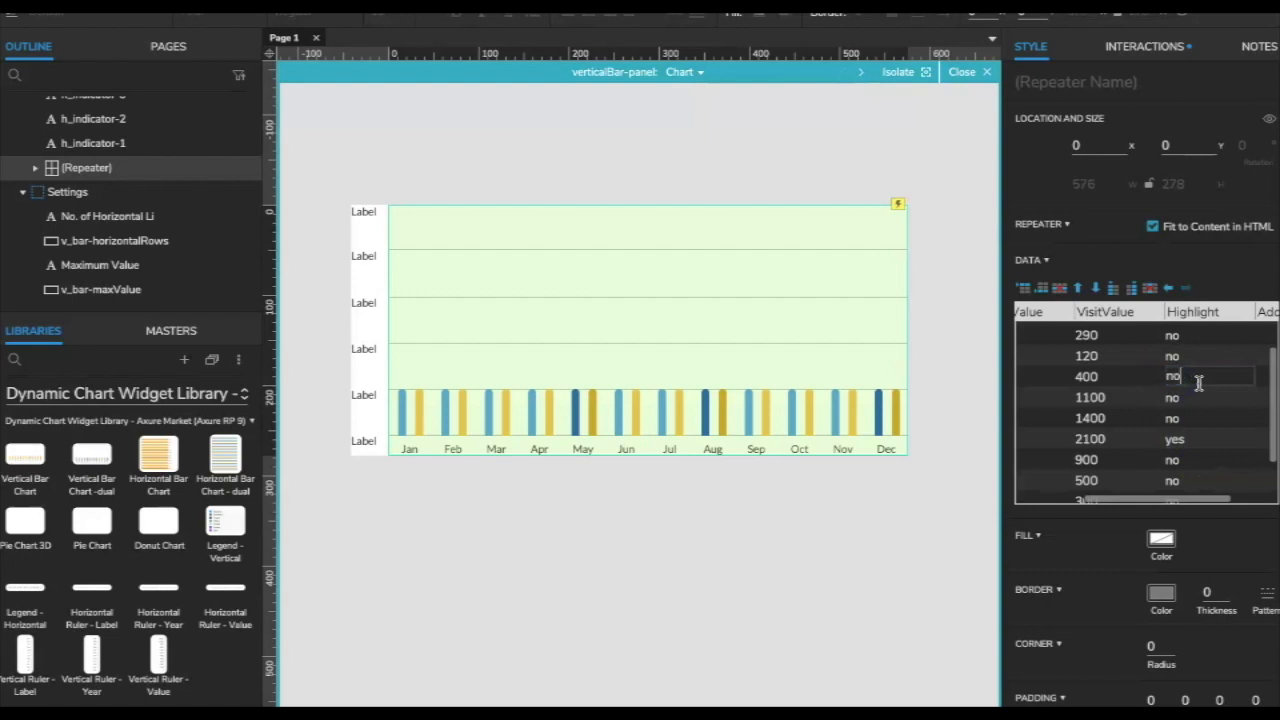
click(969, 219)
click(829, 143)
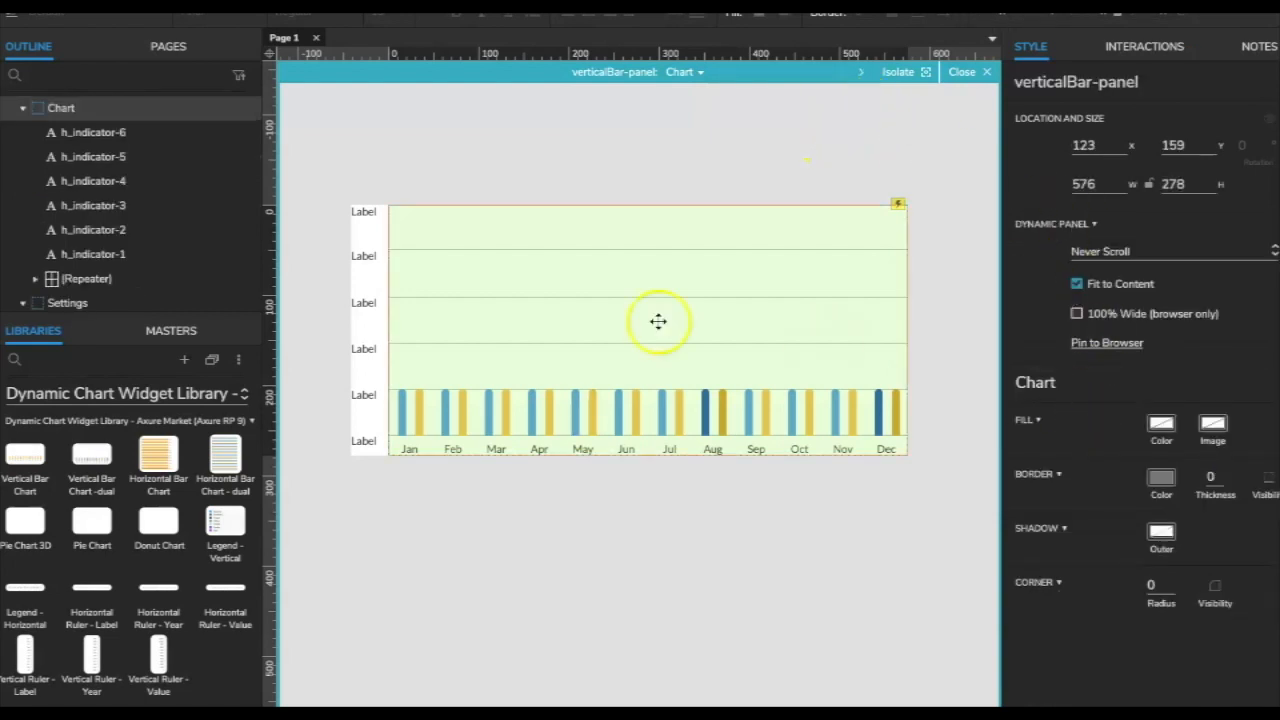
- Set the Highlight value of the January row to yes in the repeater data
click(514, 300)
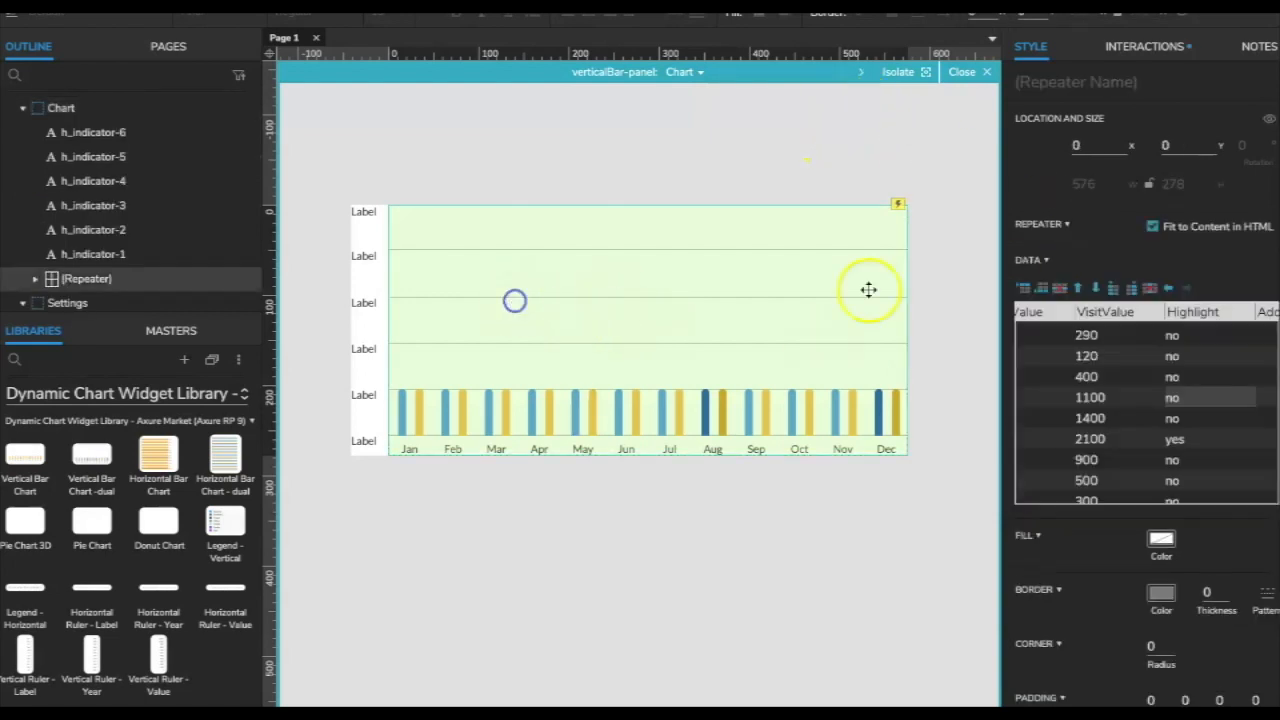
scroll(1182, 340, up, 2)
click(1180, 340)
text(yes)
key(Return)
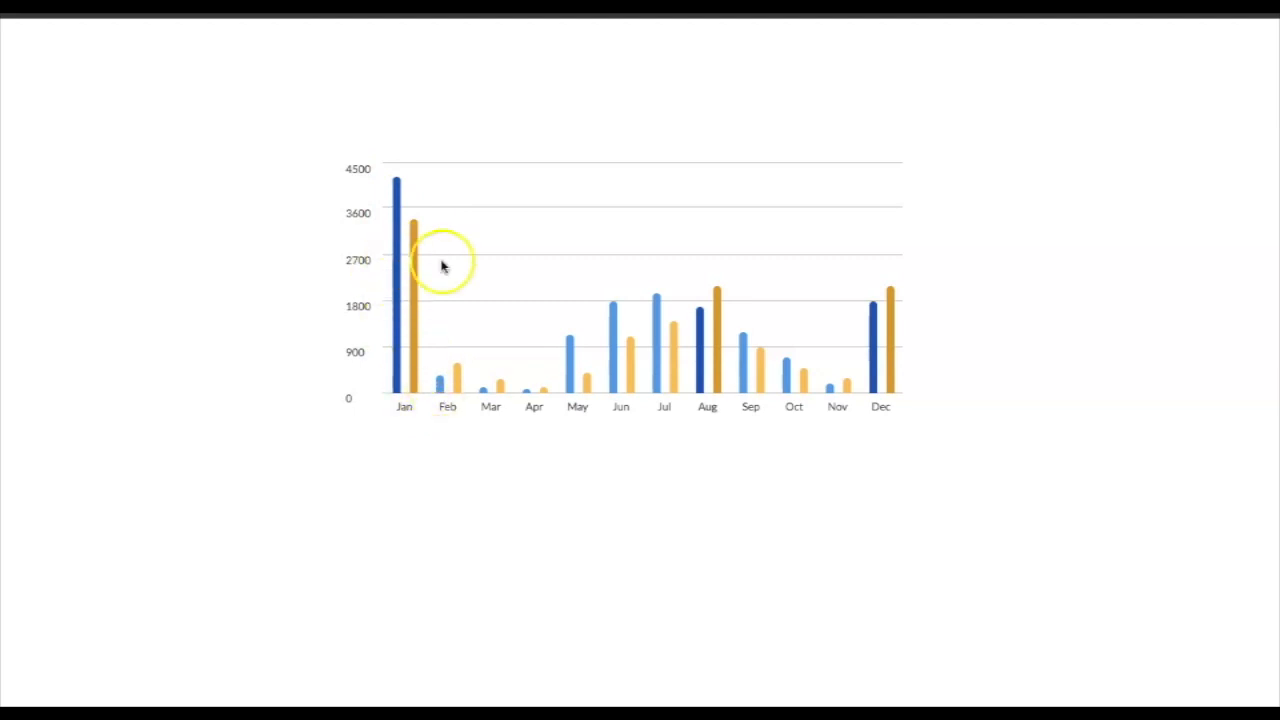
- Switch back to Axure RP 9 from the preview, open the chart's repeater and examine its Item Loaded interactions for both highlight cases
mouse_move(537, 686)
click(815, 687)
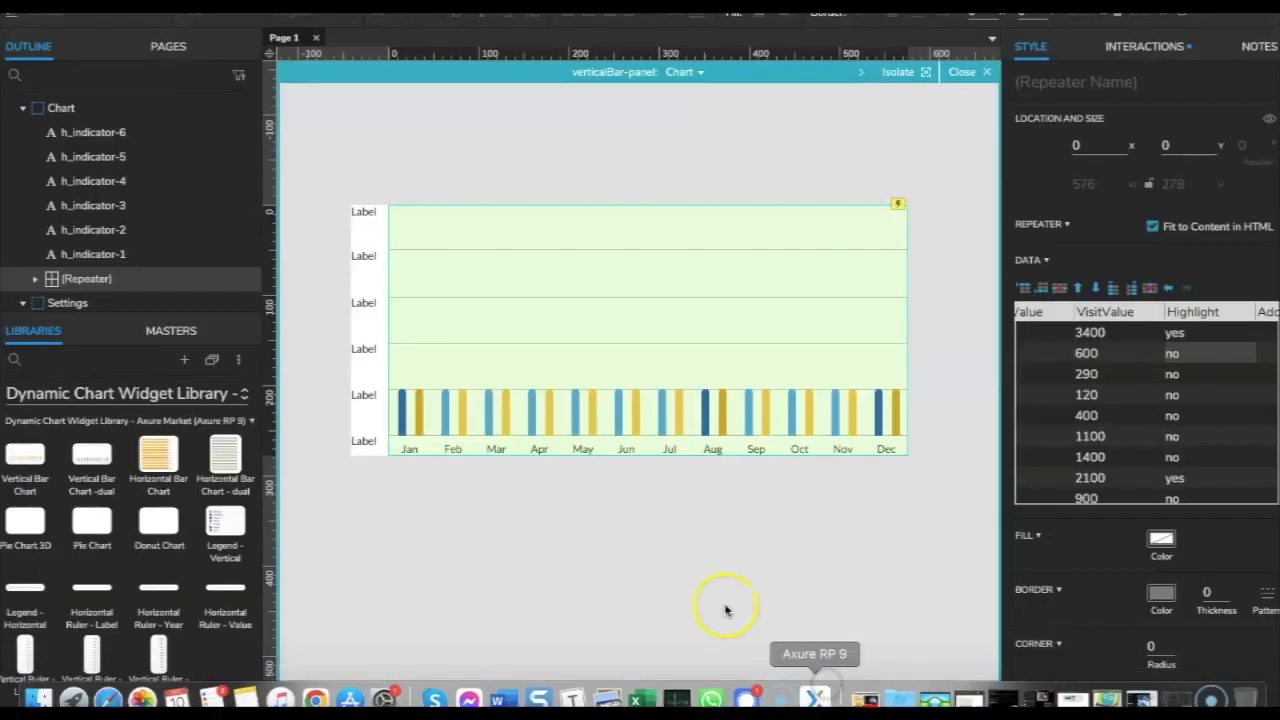
click(580, 183)
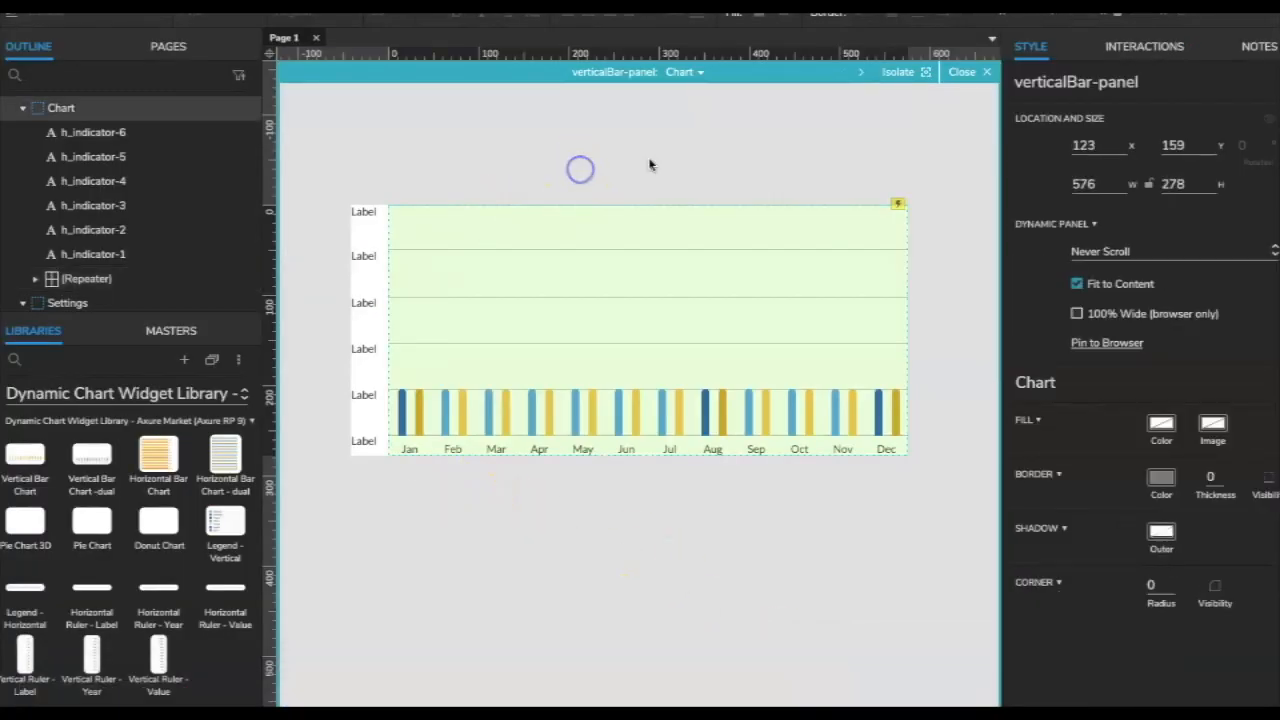
click(1144, 46)
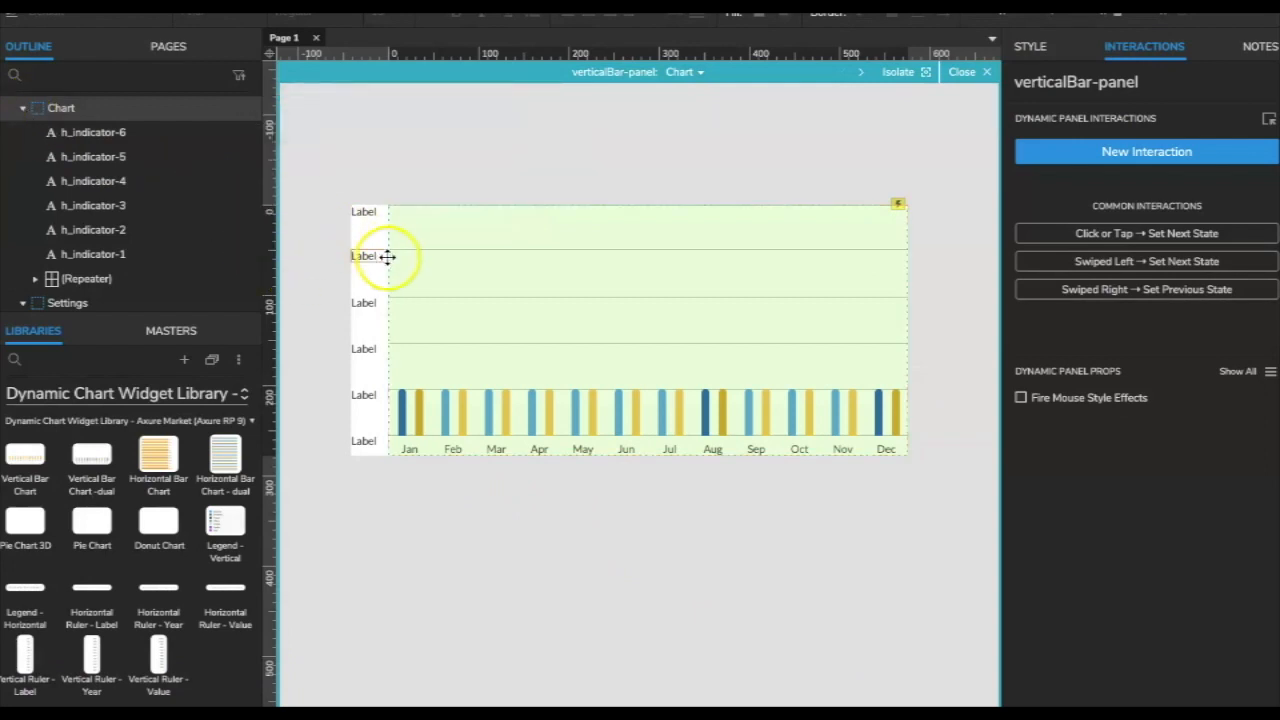
key(Escape)
click(716, 150)
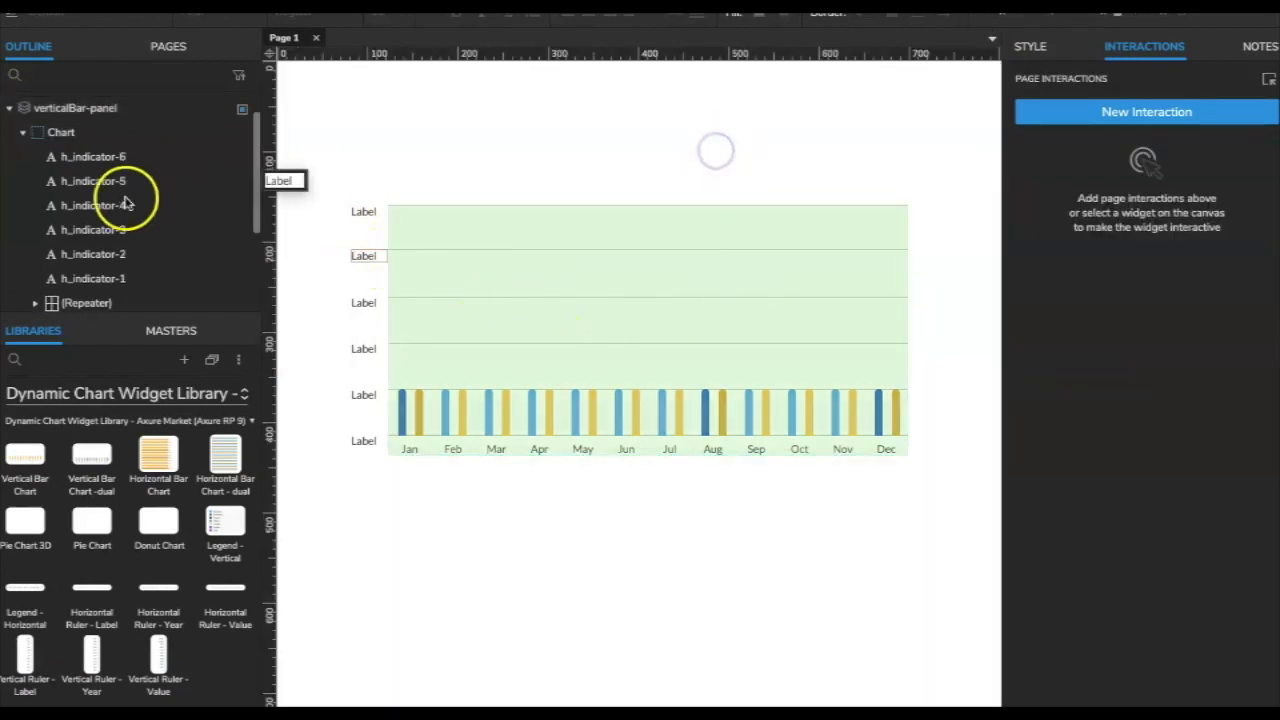
double_click(30, 136)
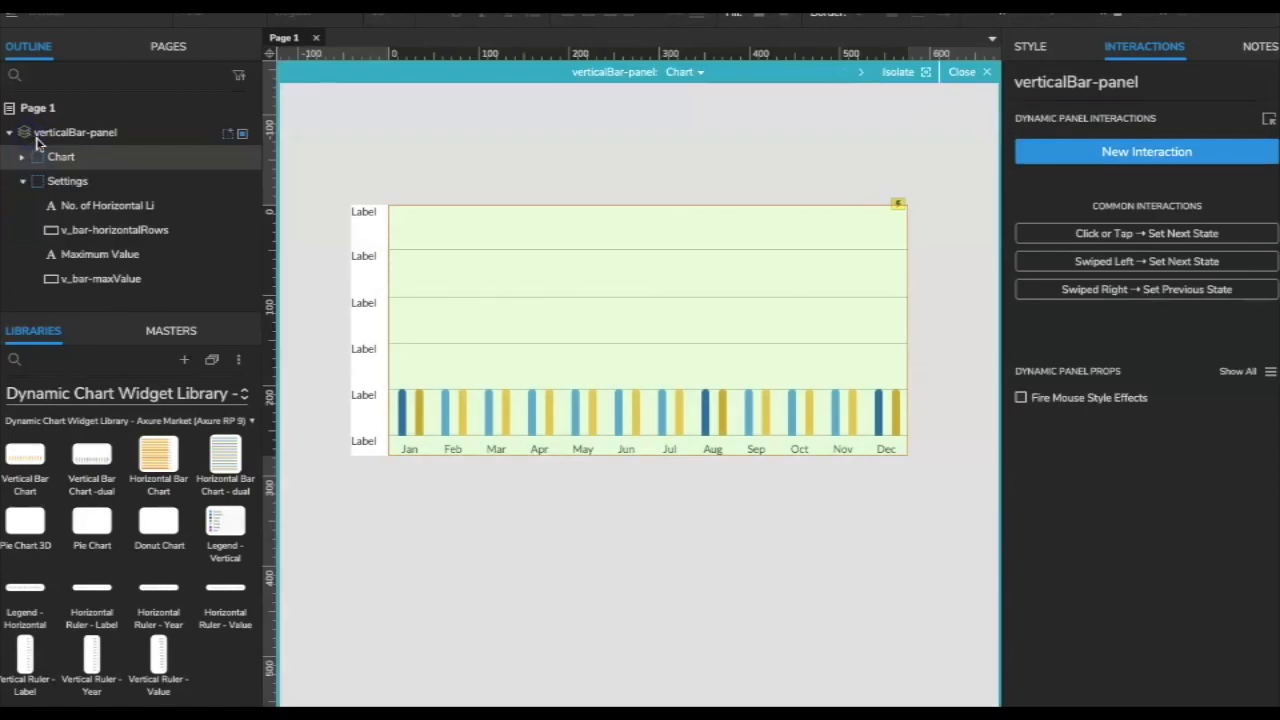
double_click(575, 316)
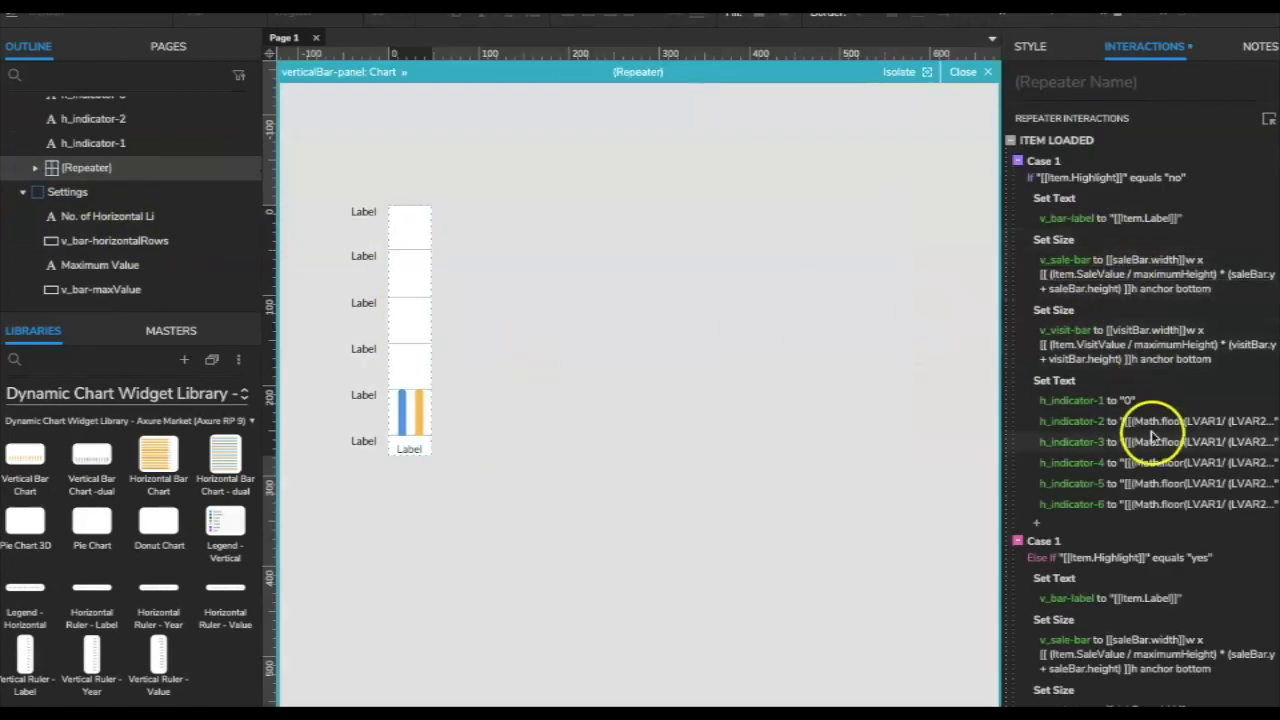
scroll(1205, 425, down, 1)
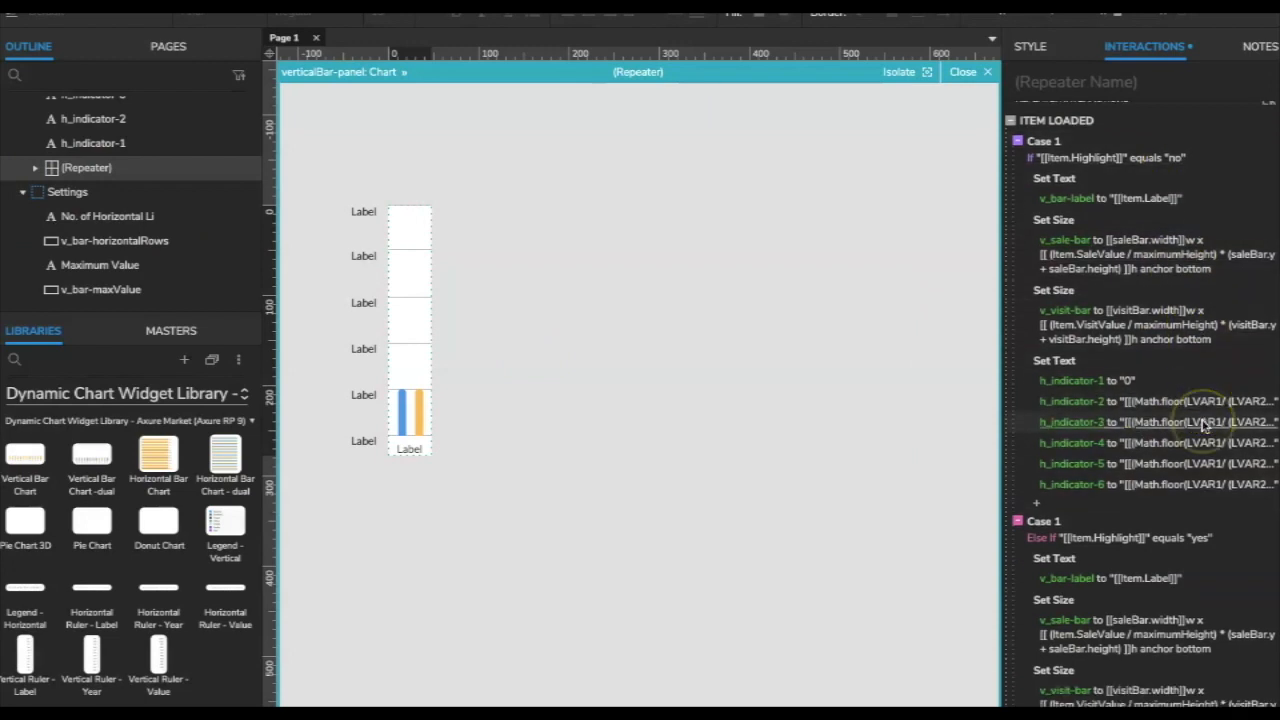
scroll(1205, 425, down, 3)
scroll(1203, 425, down, 6)
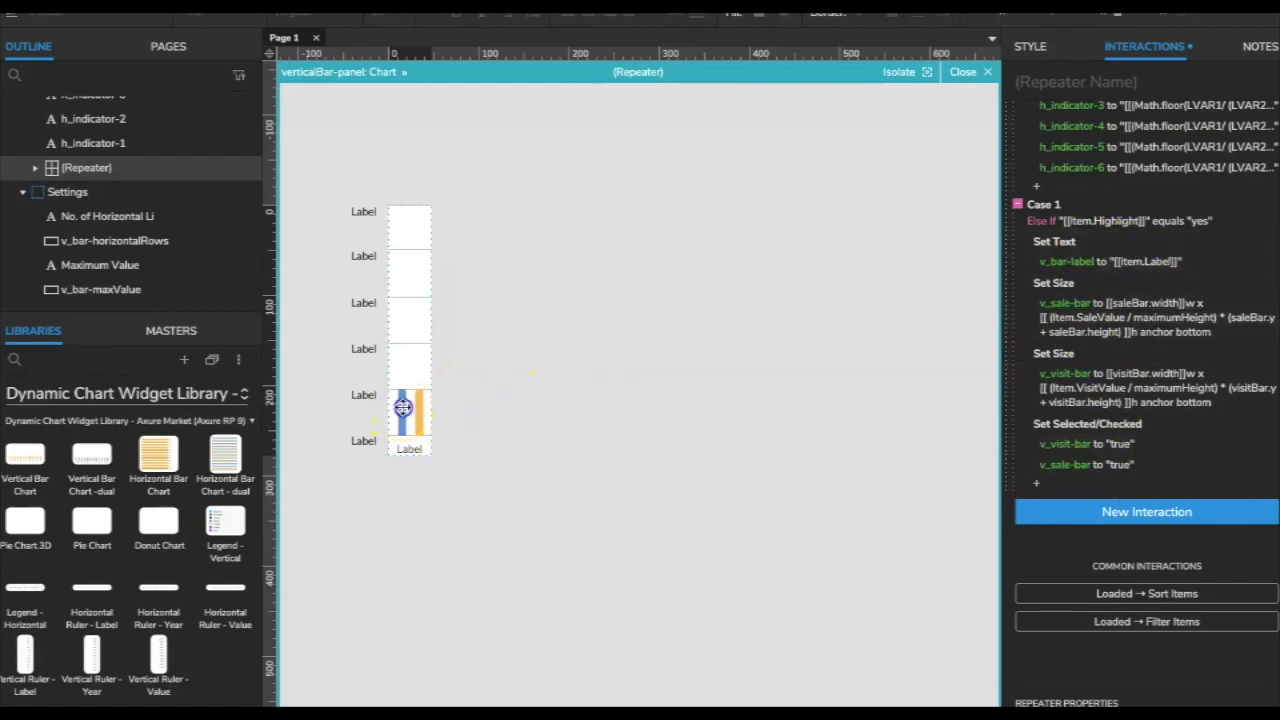
- Inspect the Selected style effect's fill color on the v_sale-bar shape and close the Style Effects settings without changes
click(403, 407)
right_click(402, 400)
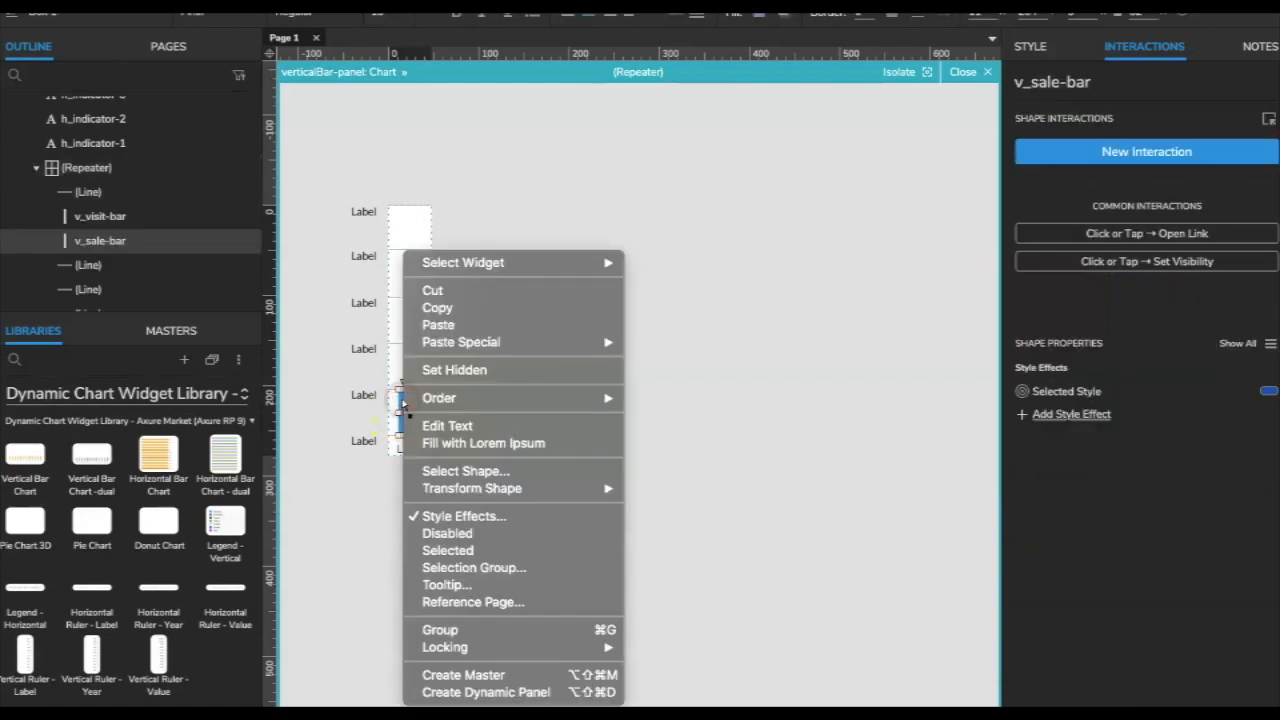
click(459, 517)
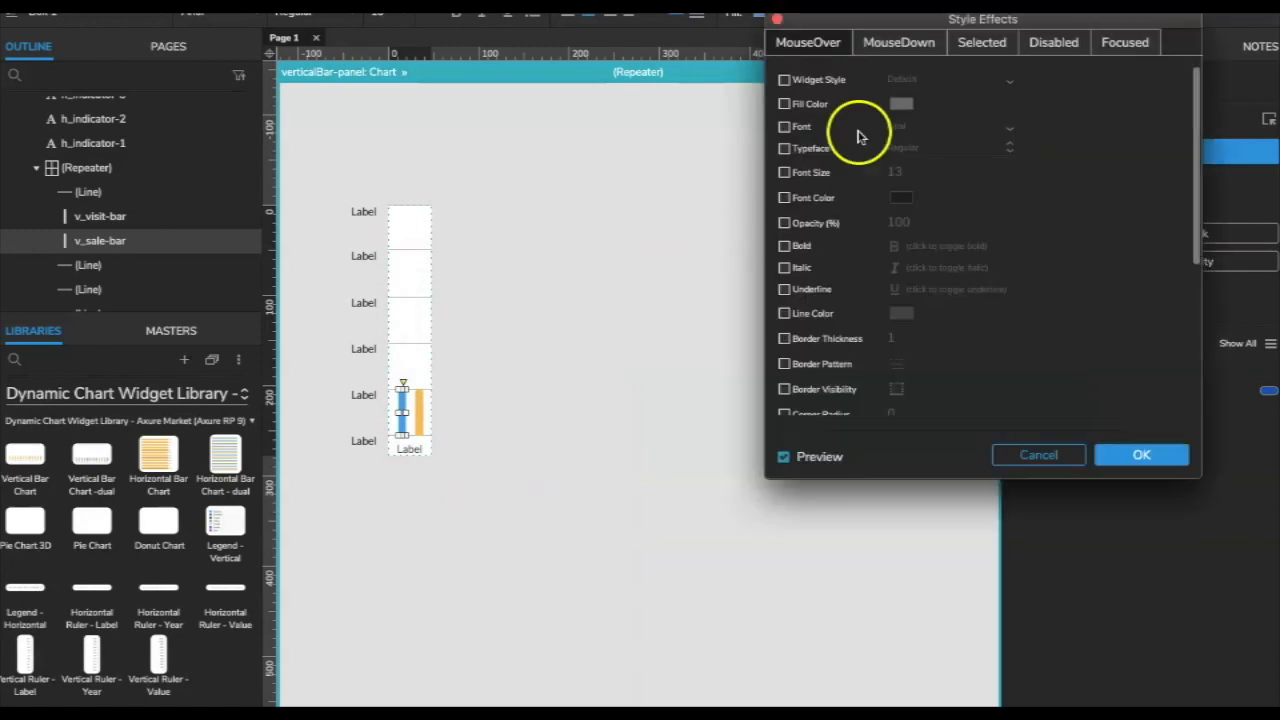
click(982, 45)
click(901, 103)
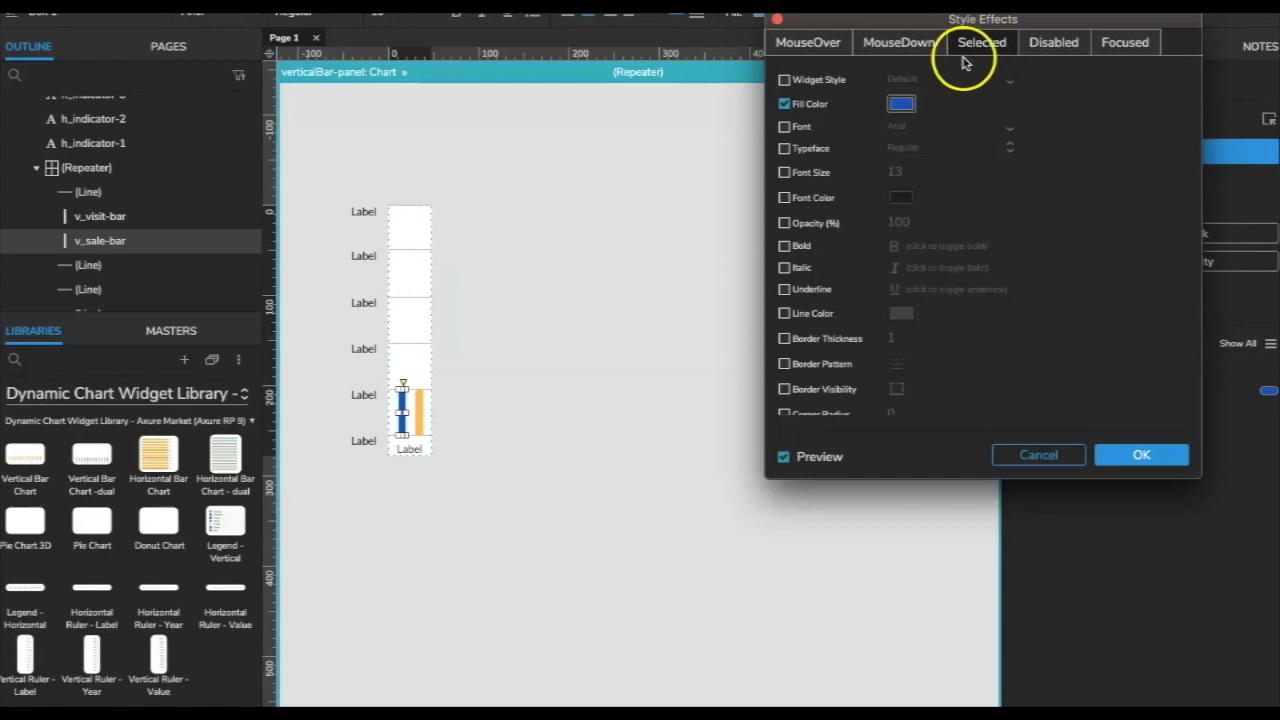
click(901, 104)
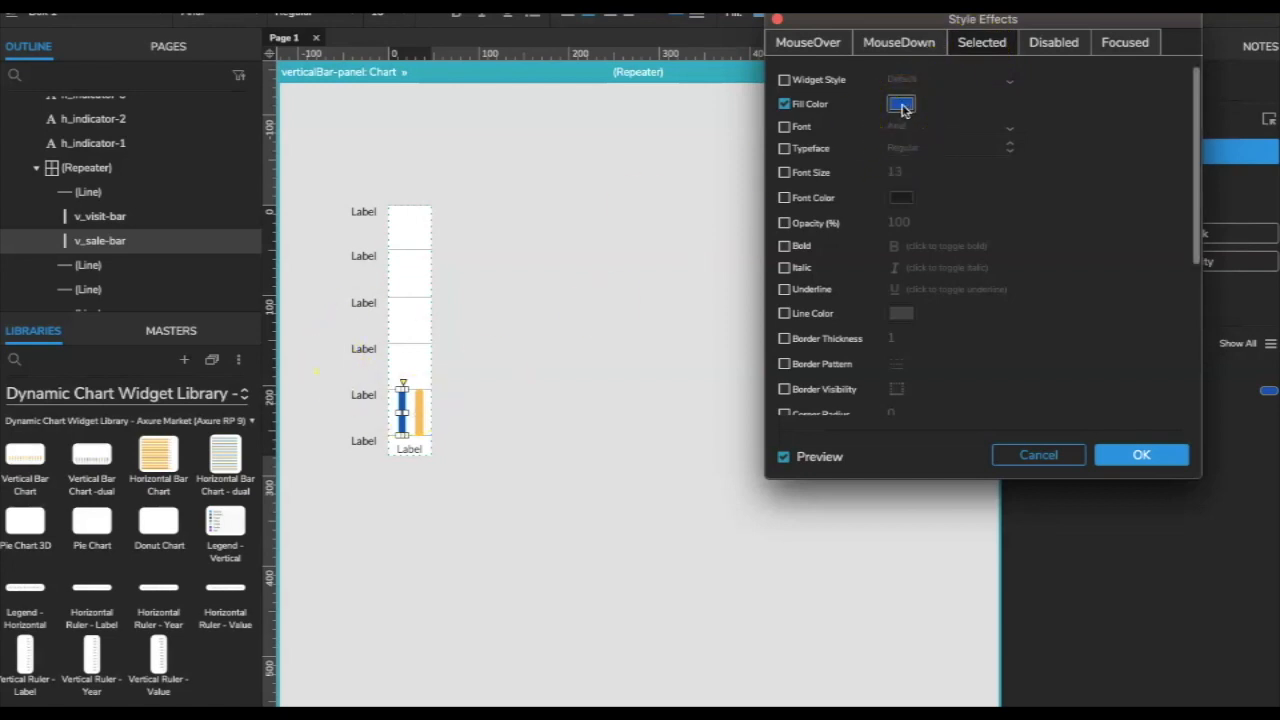
click(1038, 455)
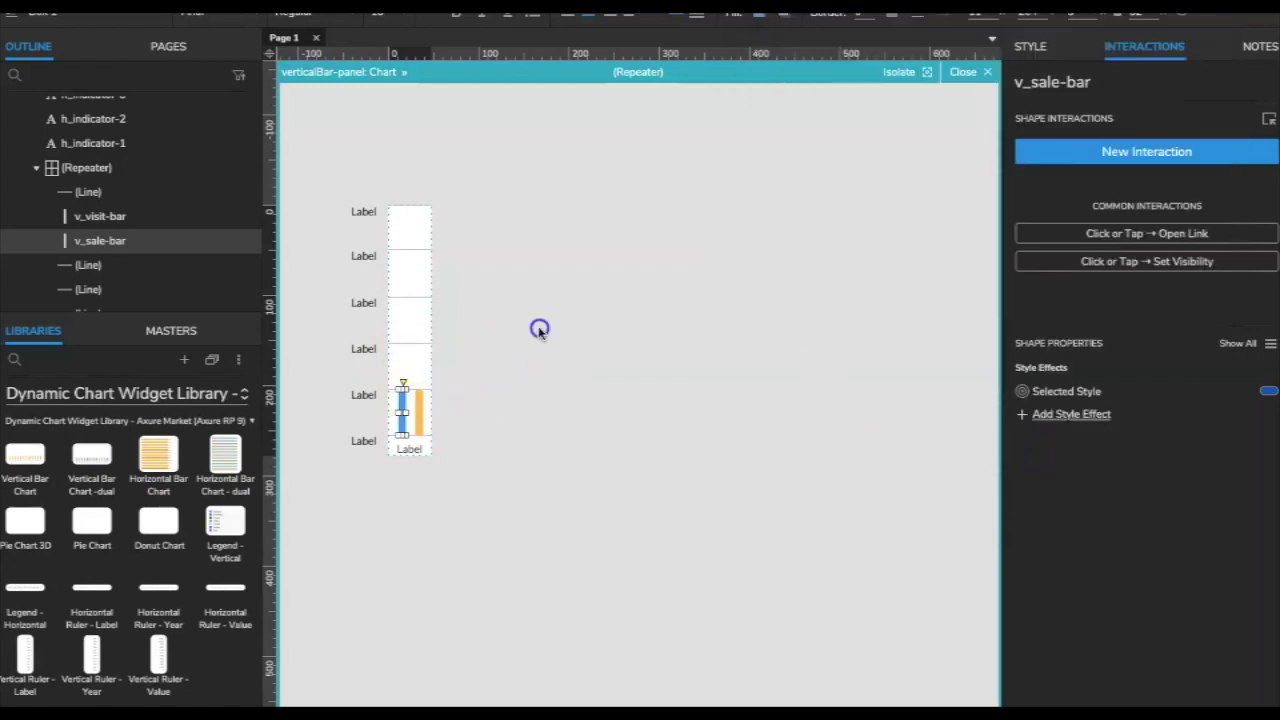
- Leave the vertical bar chart's panel editing and delete the chart from Page 1
click(539, 330)
click(178, 47)
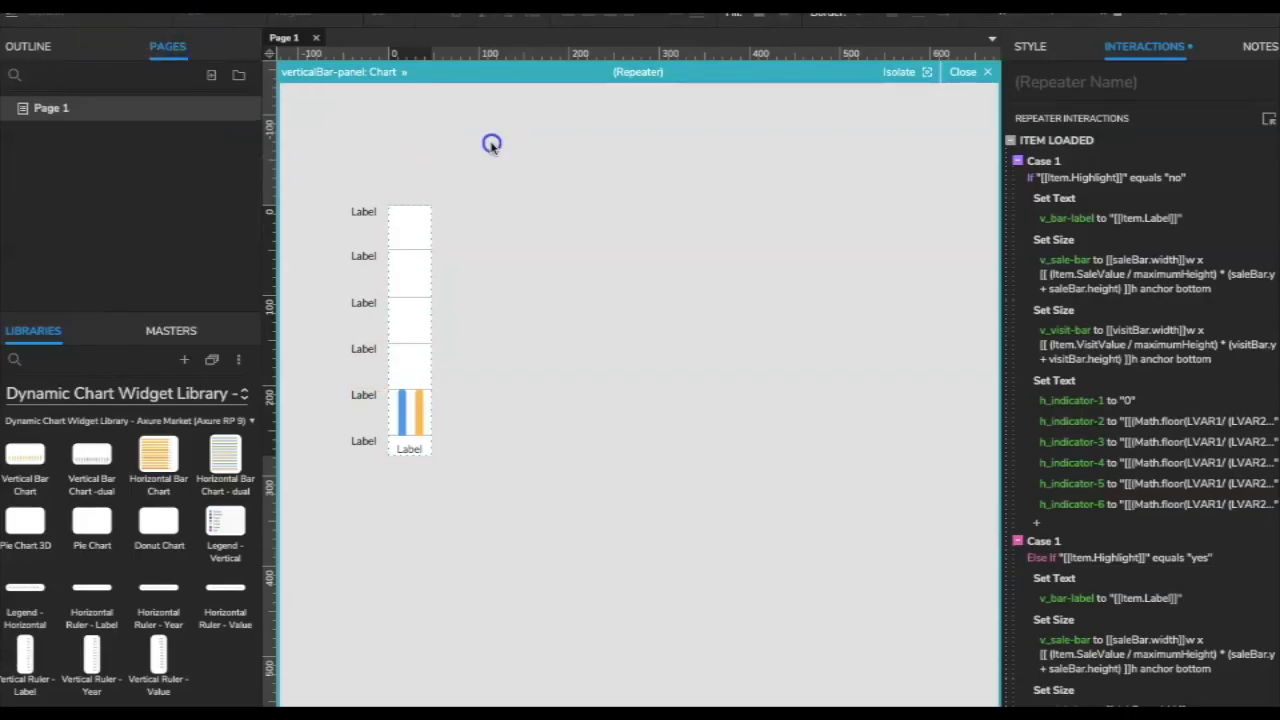
double_click(474, 140)
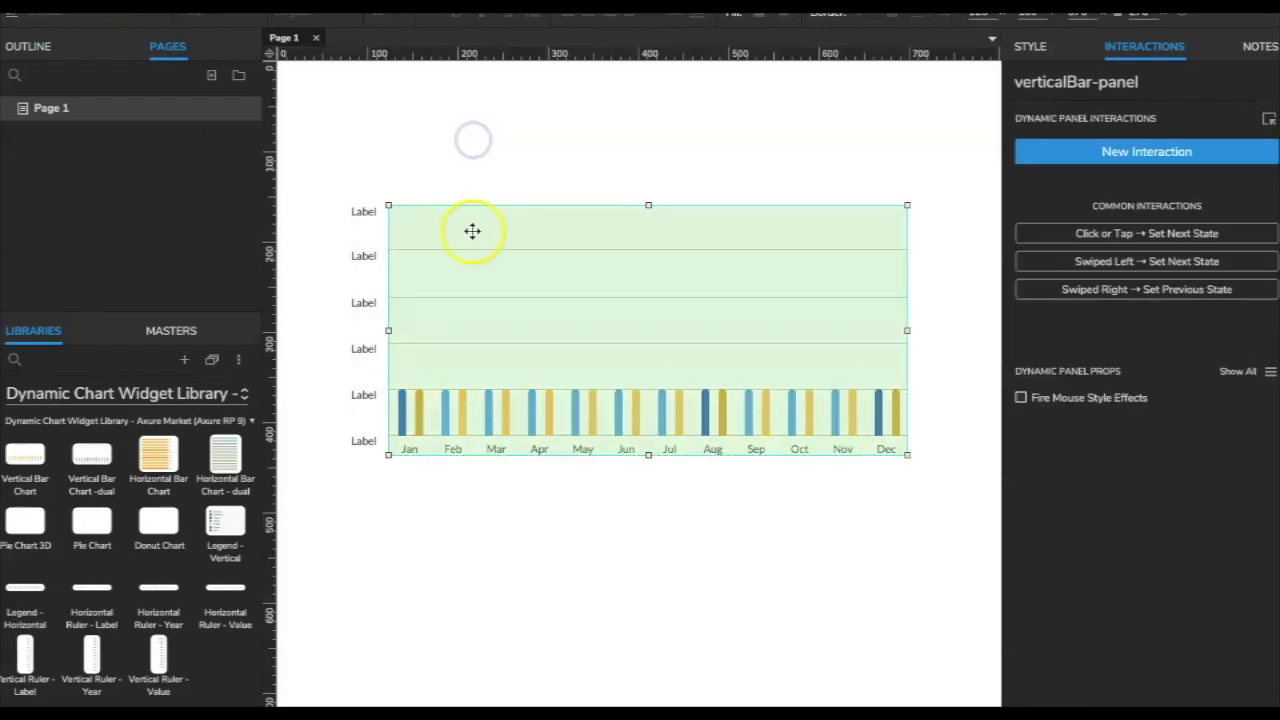
click(560, 157)
click(541, 256)
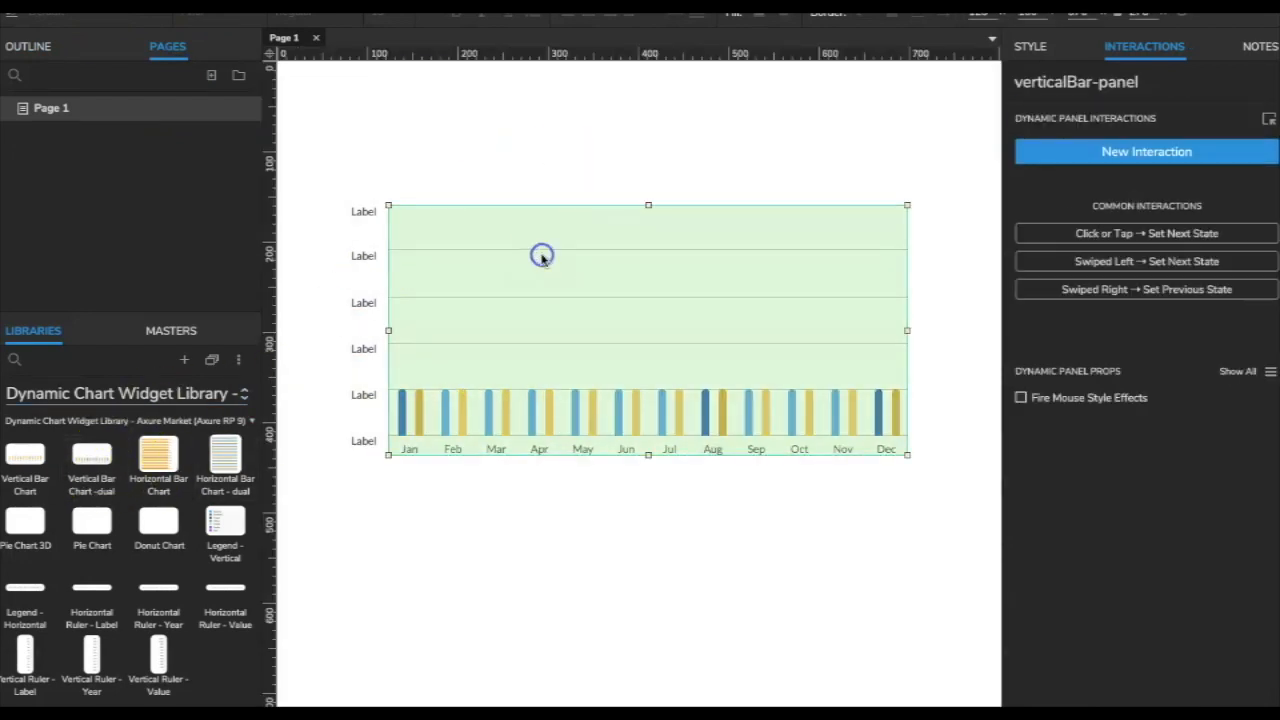
key(Delete)
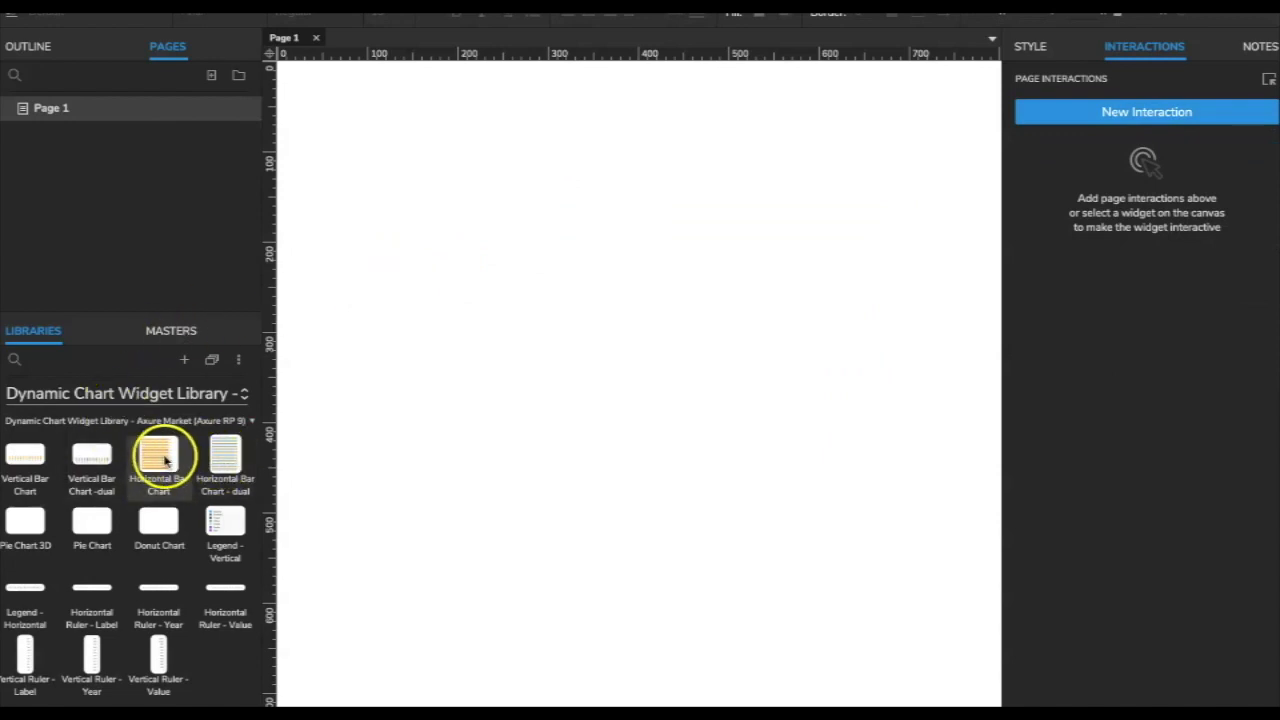
- Place the Horizontal Bar Chart - dual widget on Page 1, open its panel for editing and show its Settings state
drag(225, 457, 485, 227)
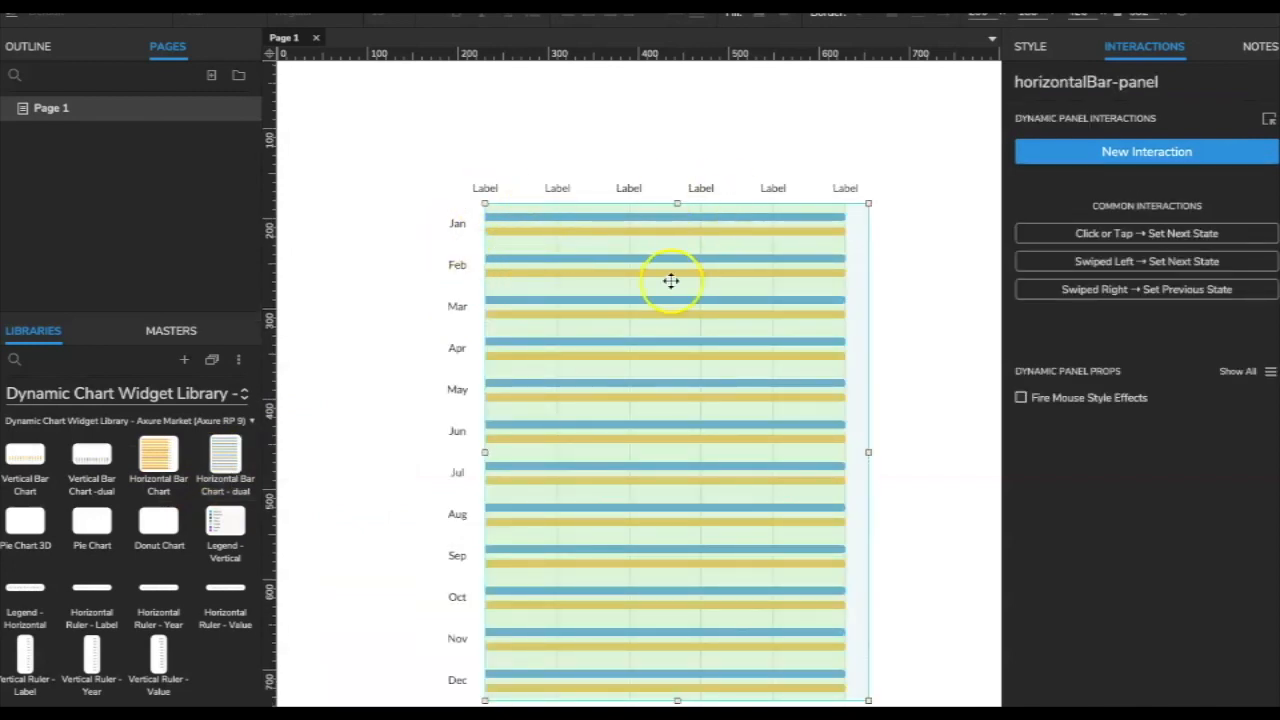
double_click(591, 307)
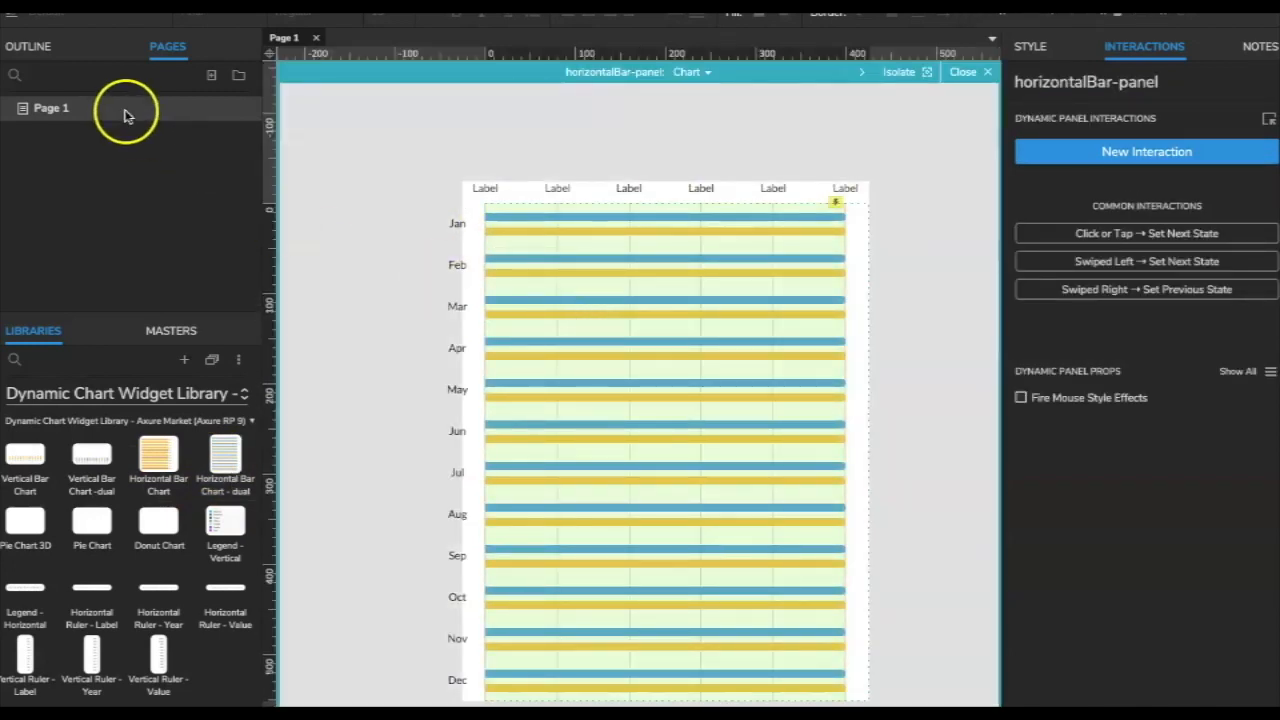
click(28, 46)
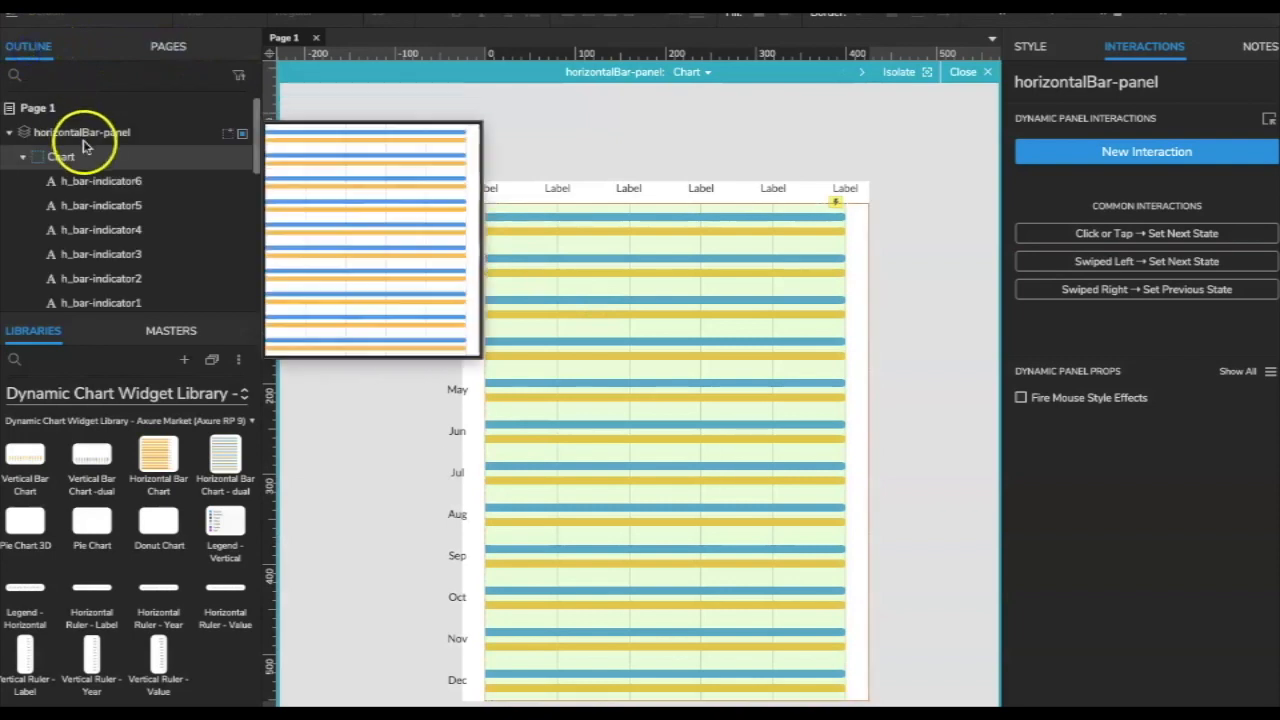
click(22, 159)
click(60, 184)
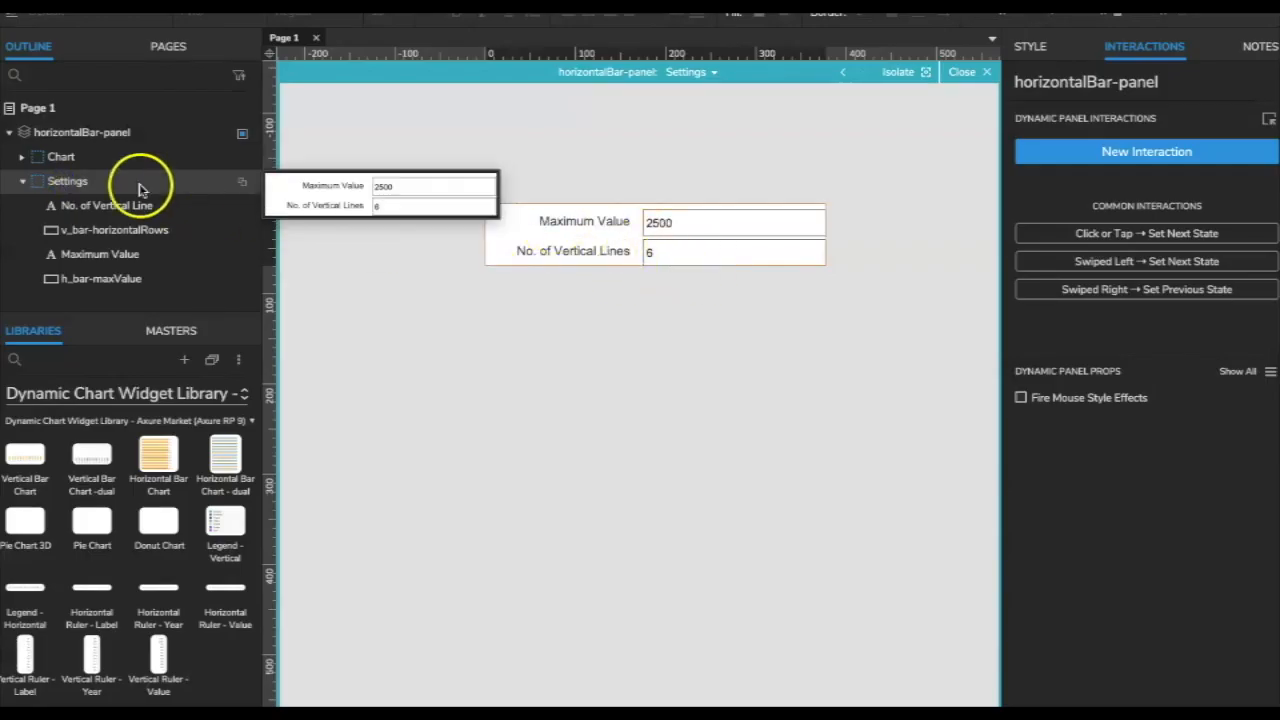
- Return to the Chart state and examine the repeater's interactions and its SaleValue, VisitValue and Highlight data
click(86, 158)
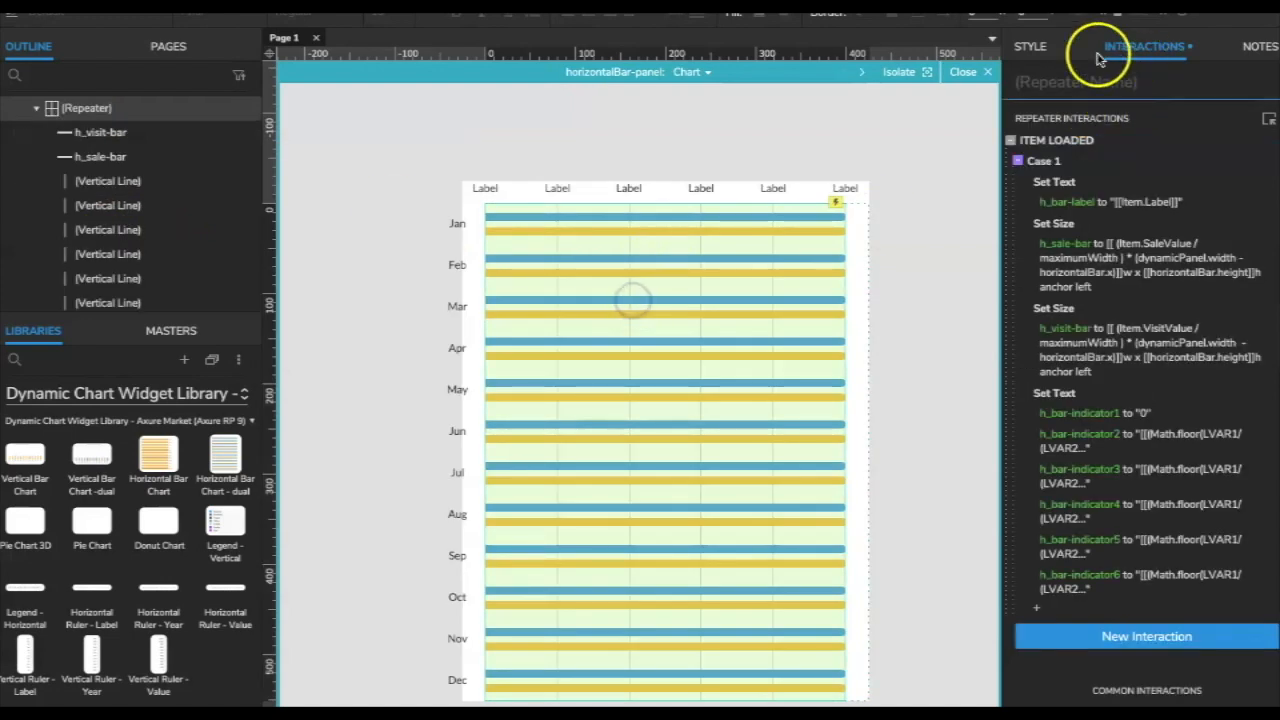
click(1030, 47)
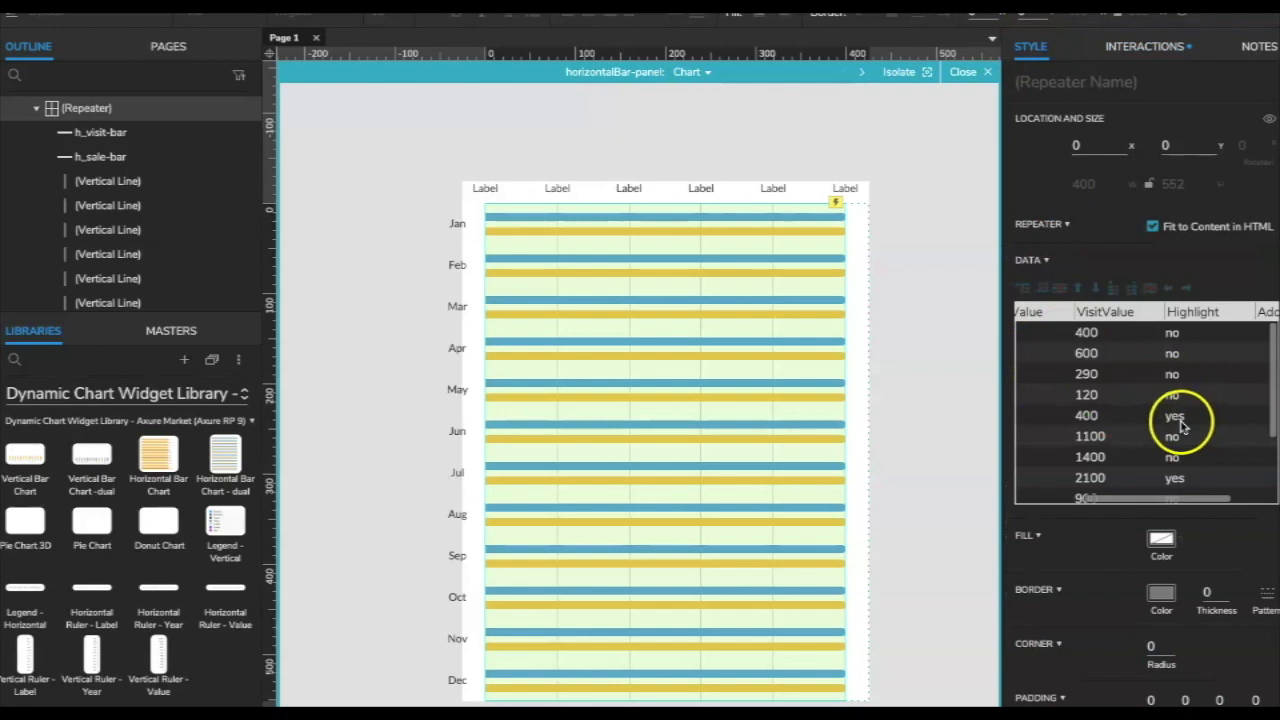
scroll(1178, 420, down, 2)
scroll(1170, 412, up, 2)
scroll(1170, 412, left, 2)
double_click(1118, 334)
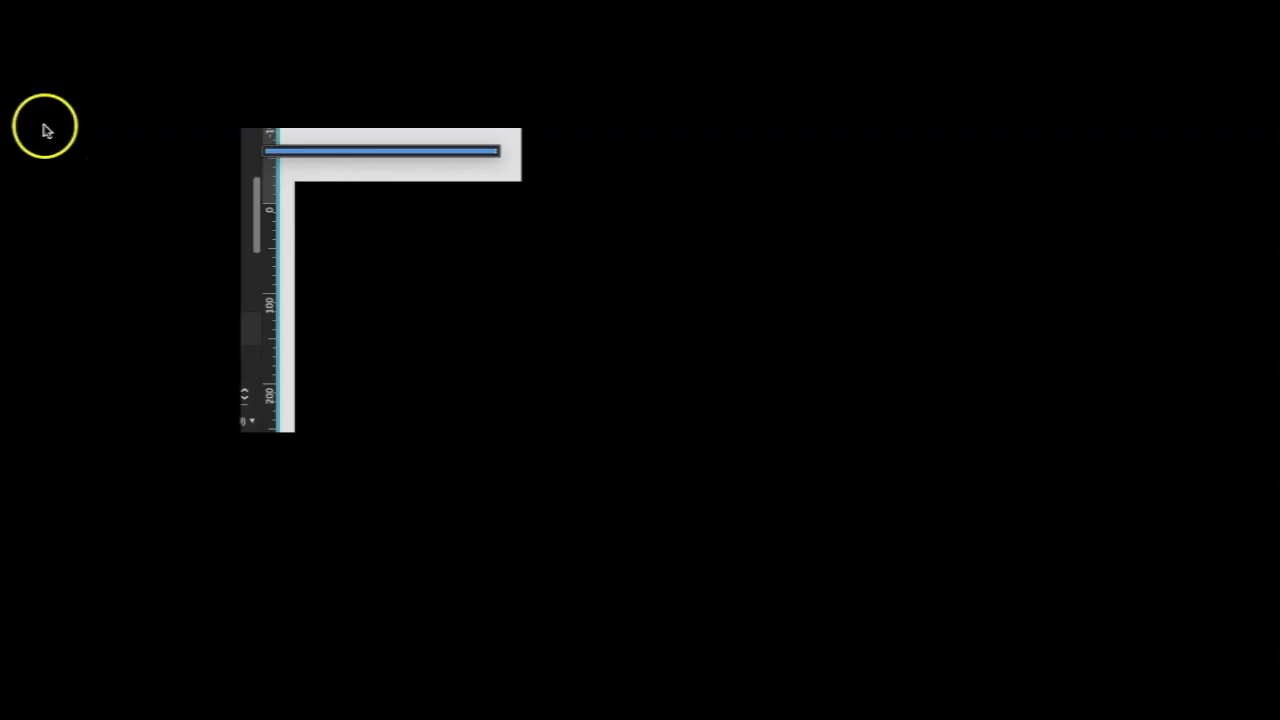
- Check the Maximum Value and No. of Vertical Lines fields in the horizontal chart's Settings state
click(37, 112)
click(63, 204)
click(678, 246)
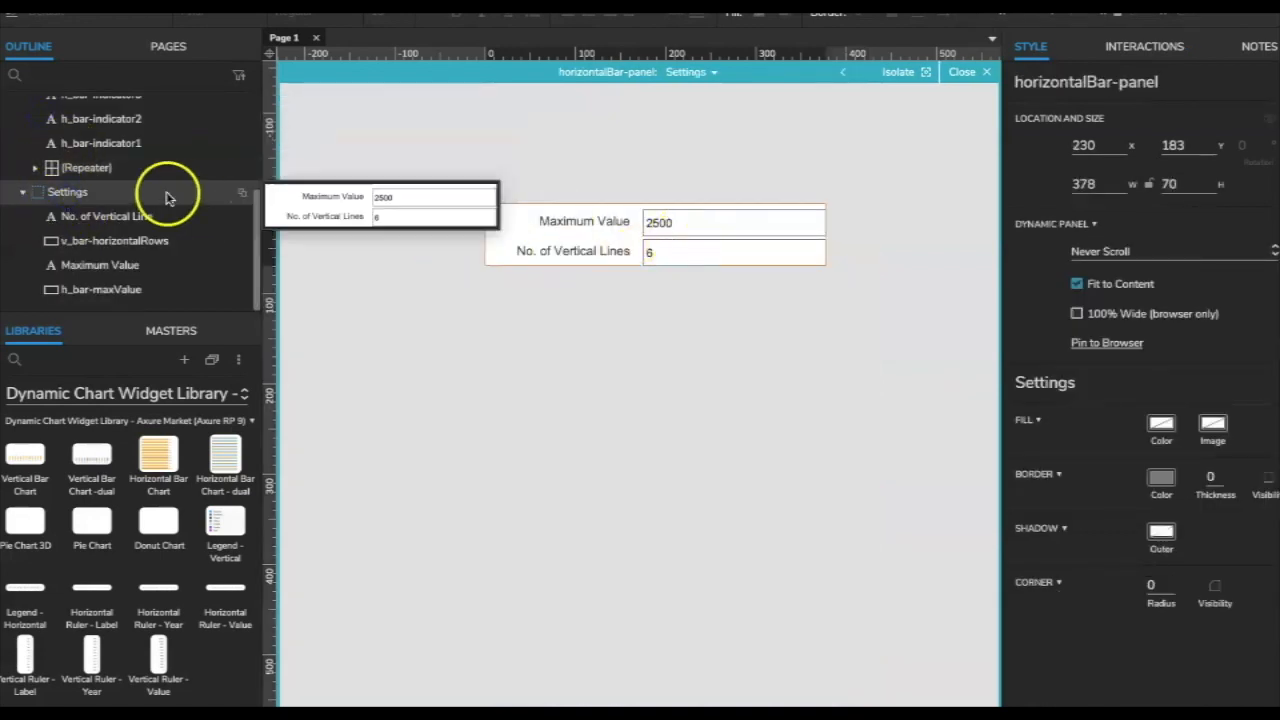
scroll(86, 150, up, 3)
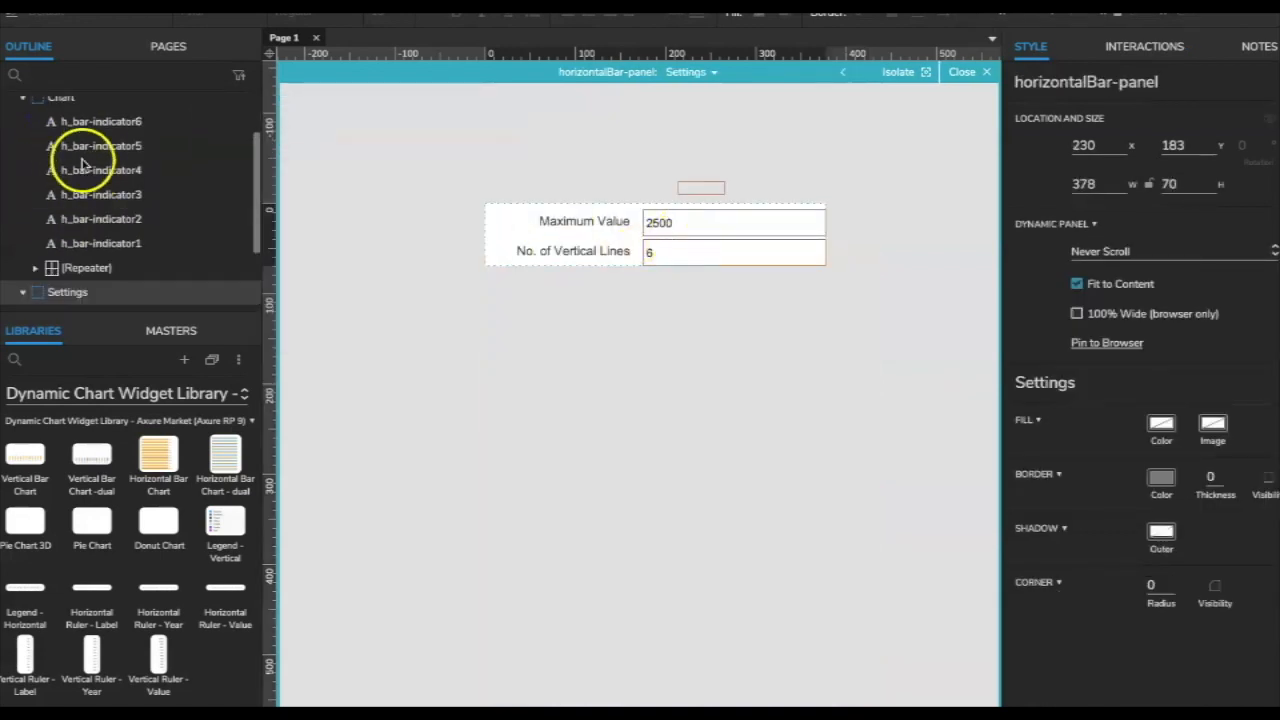
- Set January's VisitValue to 2400 and raise its SaleValue in the Chart state's repeater data
click(62, 100)
click(1123, 63)
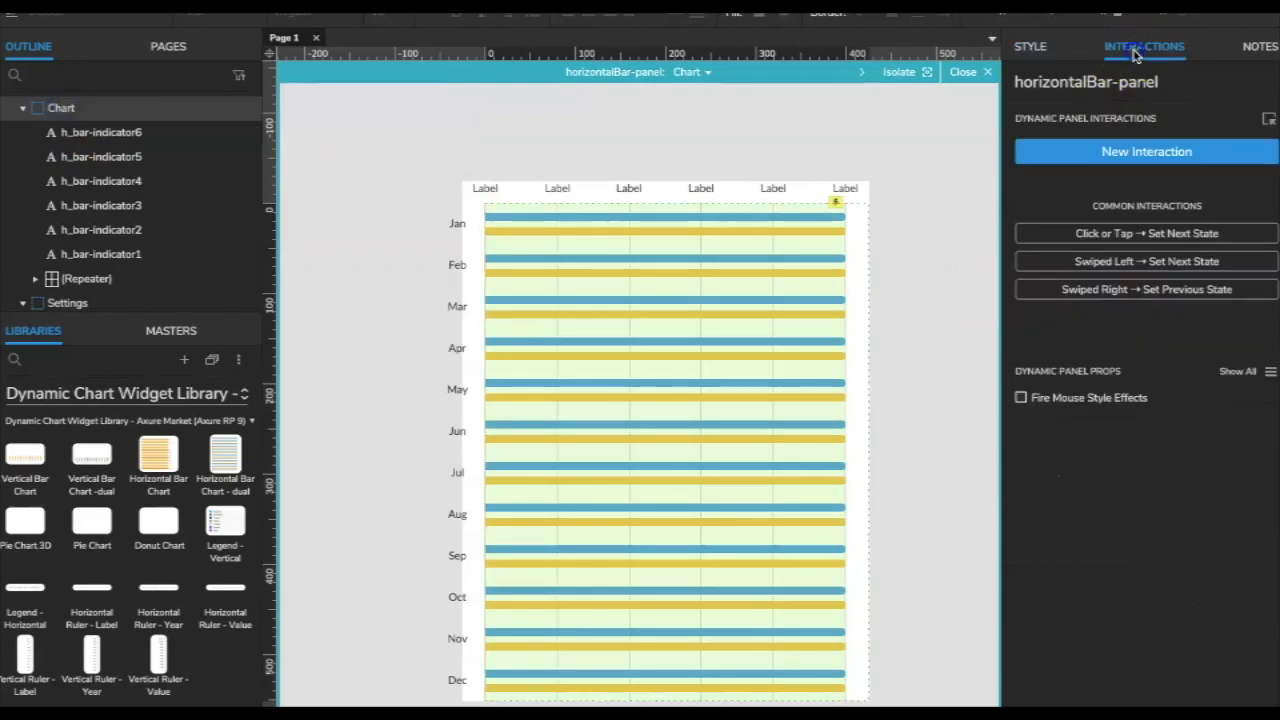
click(1030, 47)
click(729, 321)
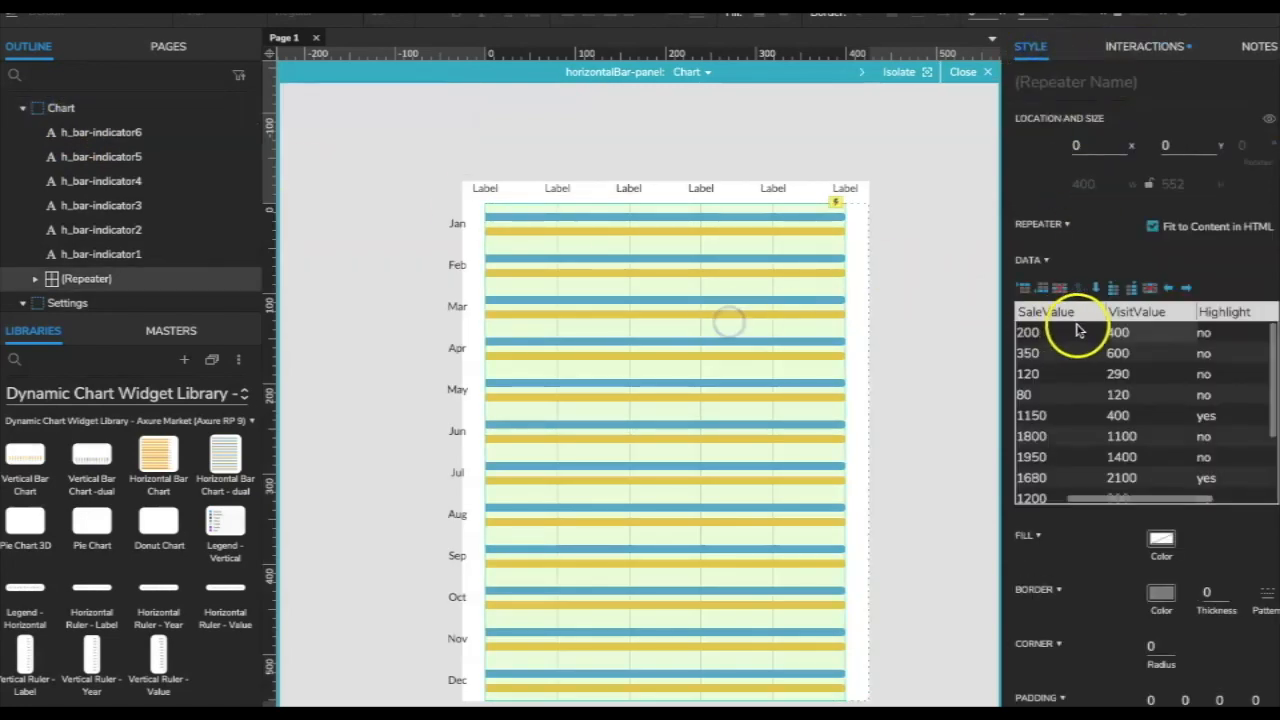
double_click(1117, 338)
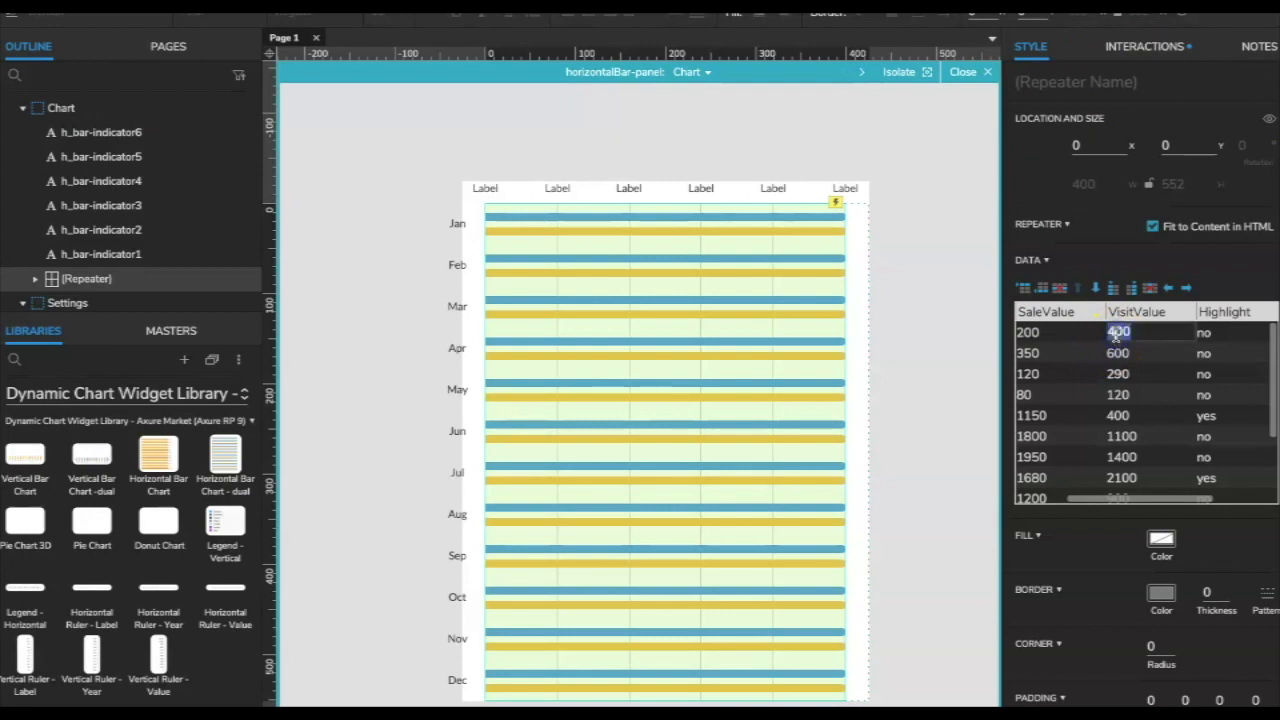
text(2)
click(1030, 336)
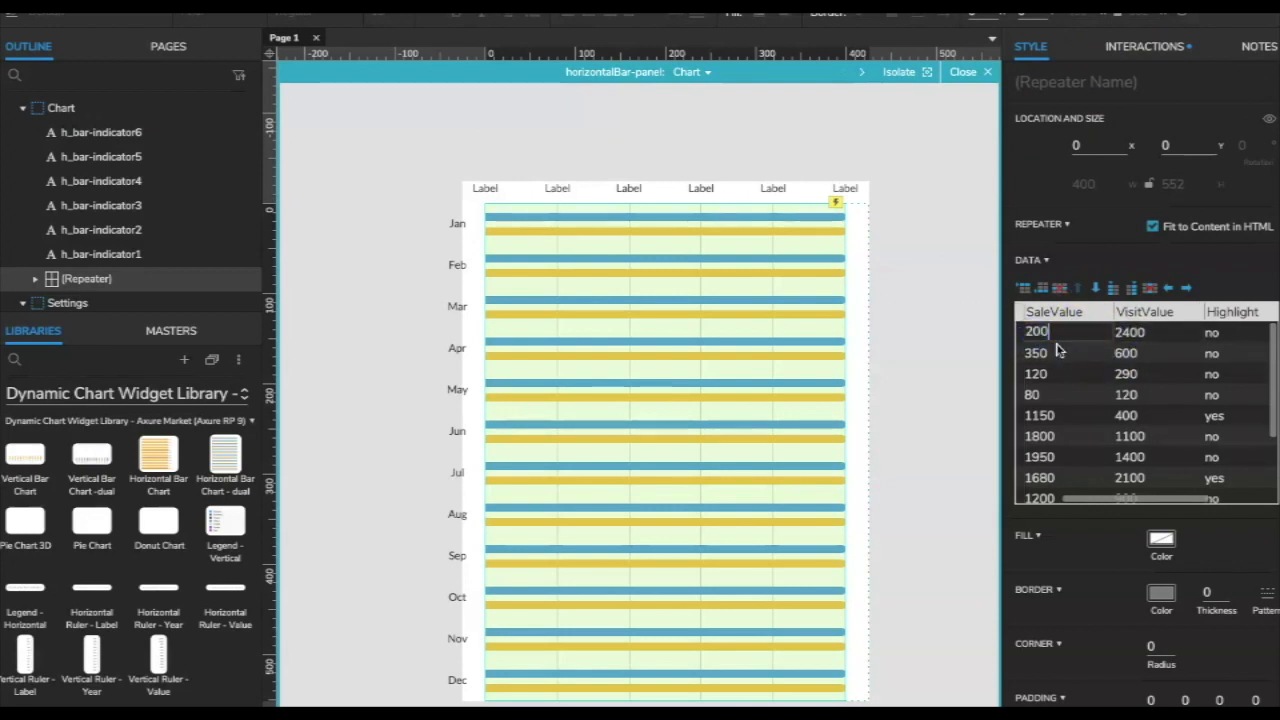
- Set the Highlight value of the horizontal chart's January row to yes
click(1231, 337)
text(yes)
key(Return)
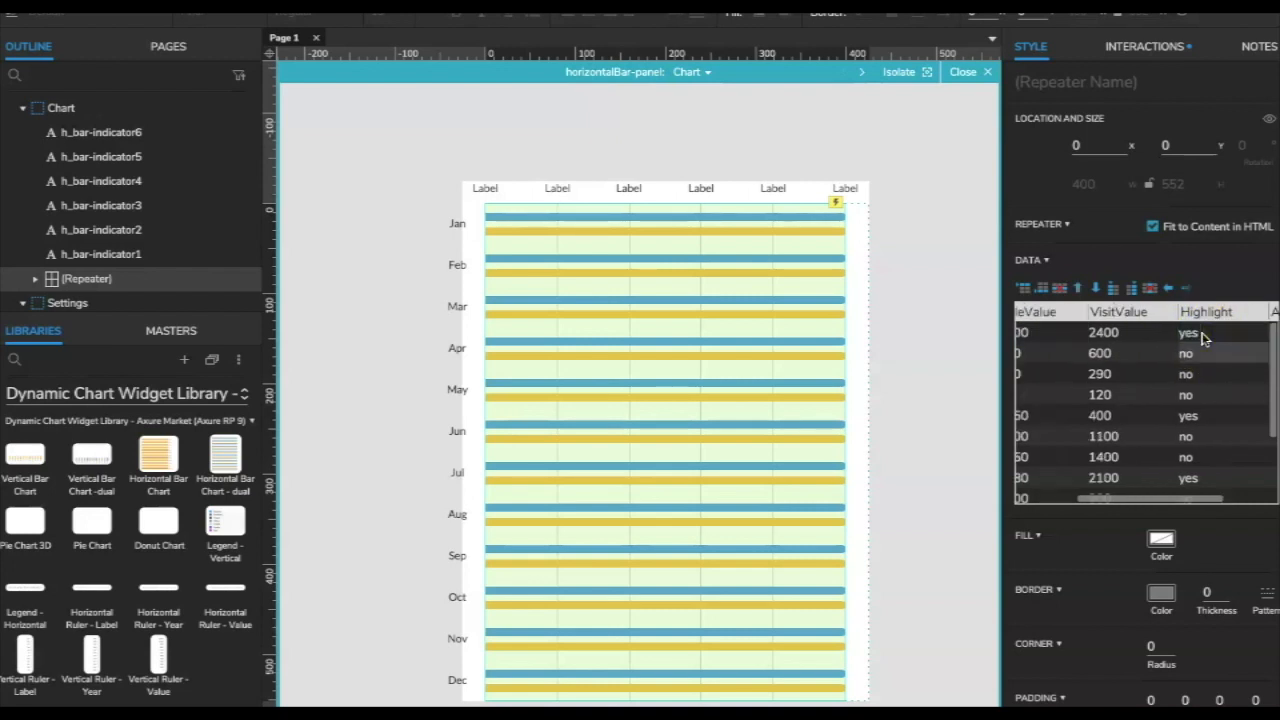
- Preview the dual horizontal bar chart, return to Axure RP 9 and compare its Settings and Chart states
click(831, 150)
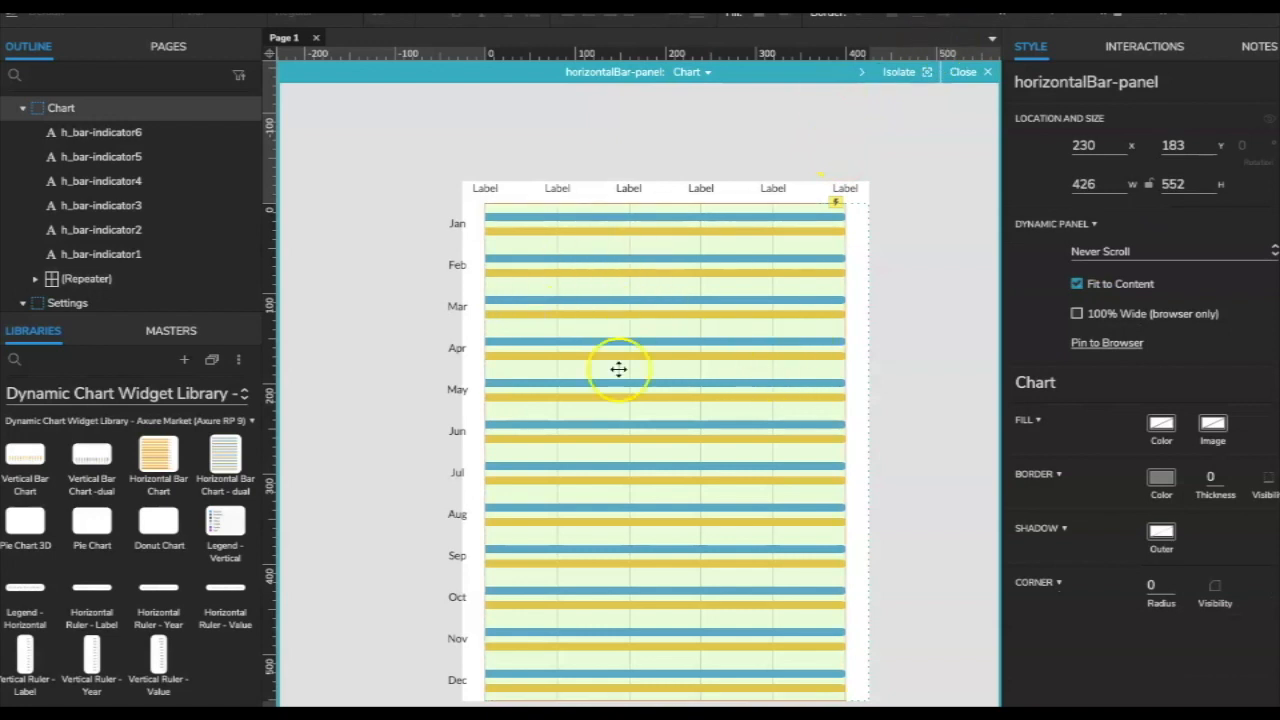
click(623, 318)
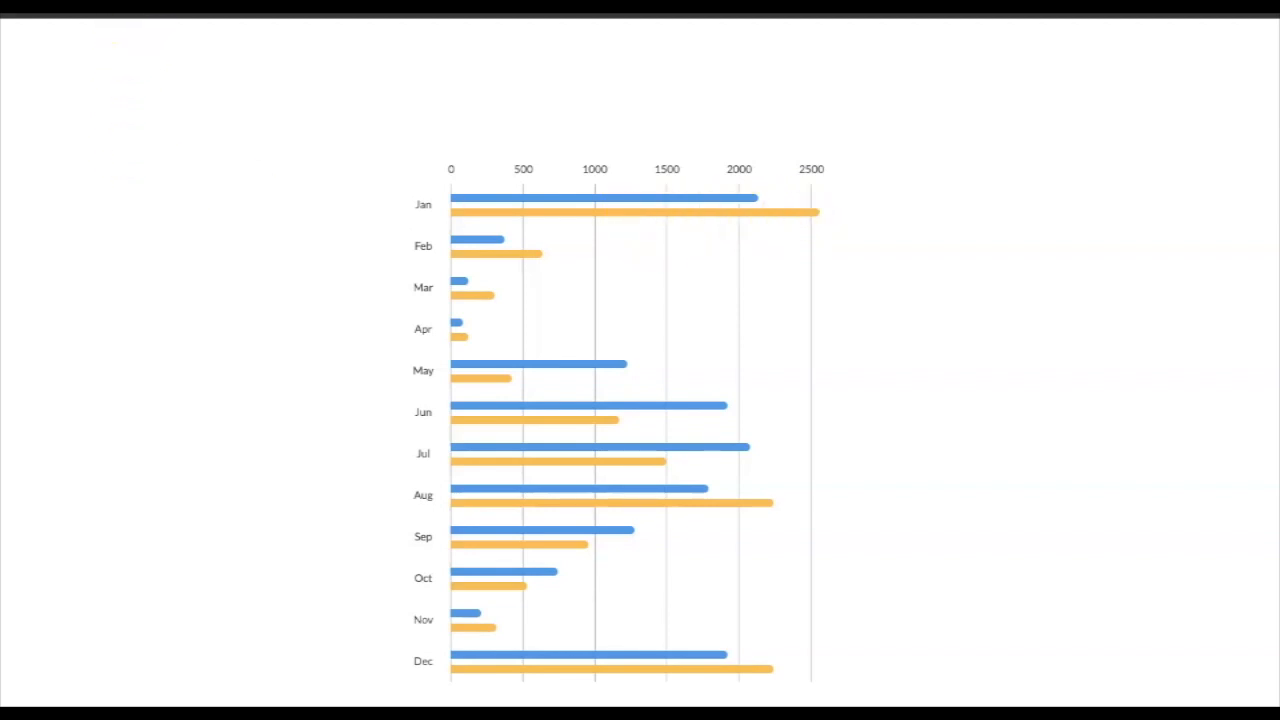
click(814, 690)
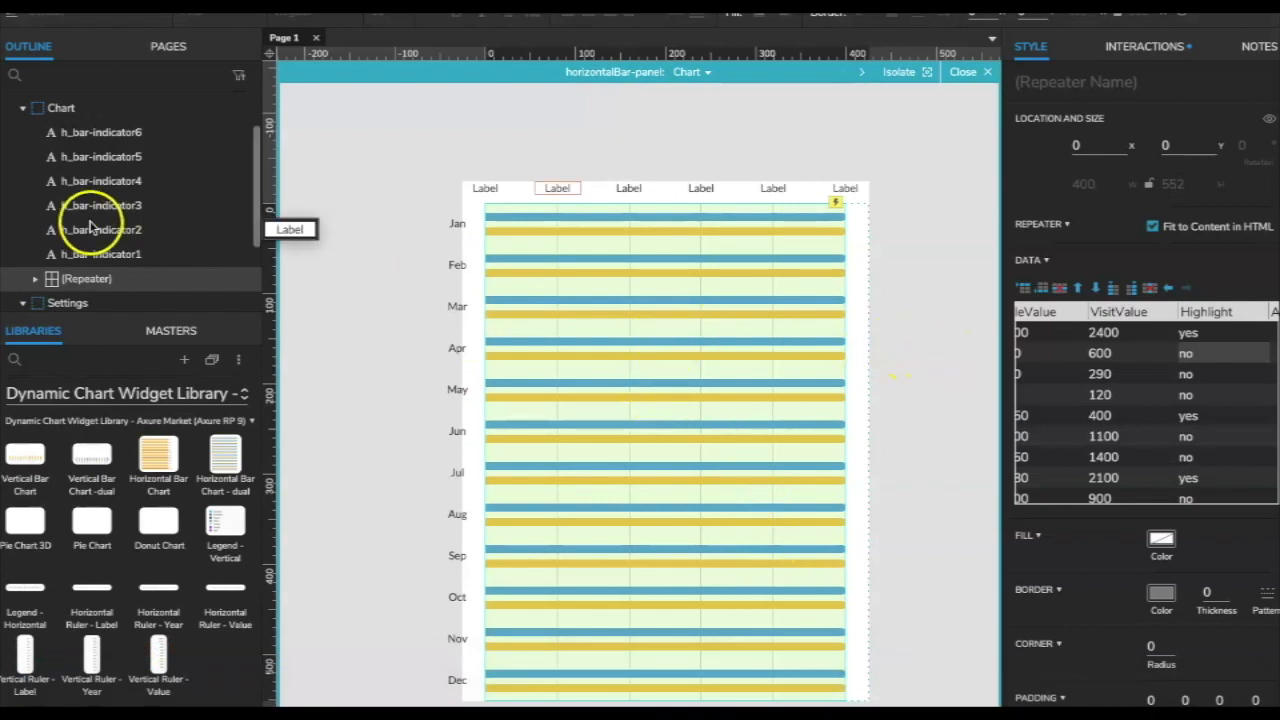
click(65, 303)
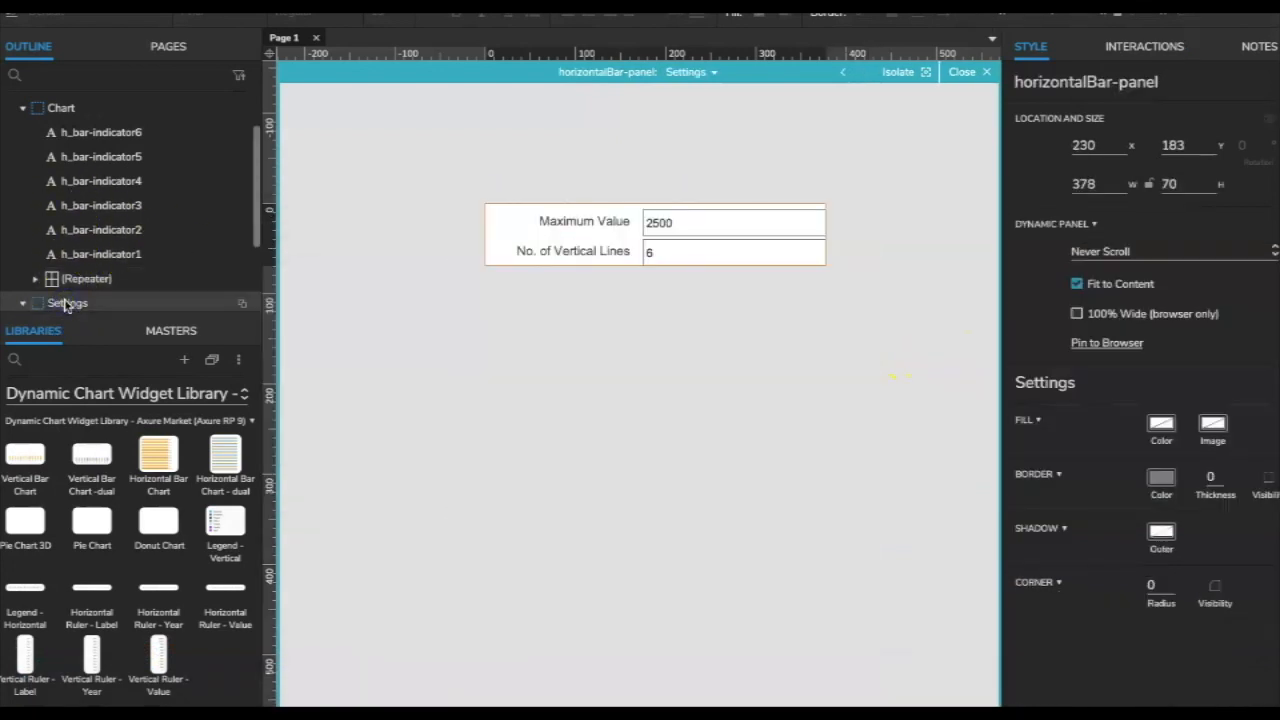
click(61, 110)
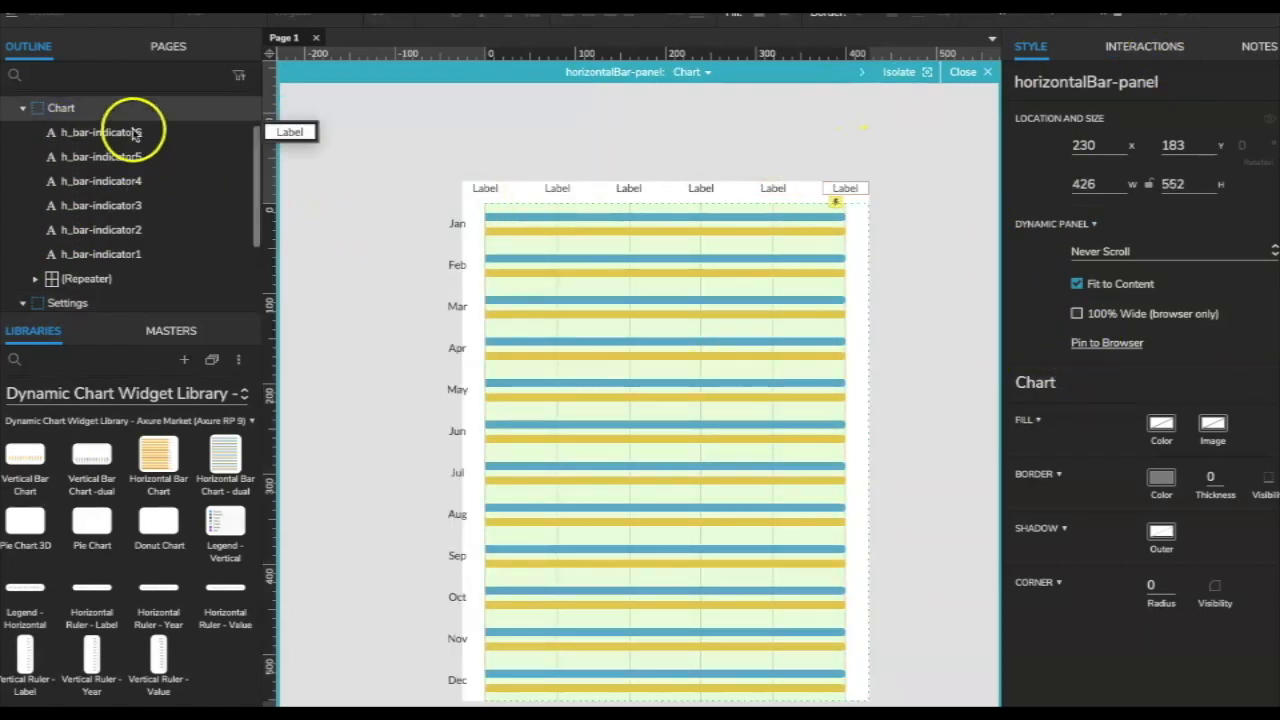
- Leave the horizontalBar-panel editing and delete the dual horizontal bar chart from Page 1
click(168, 47)
click(52, 113)
click(366, 152)
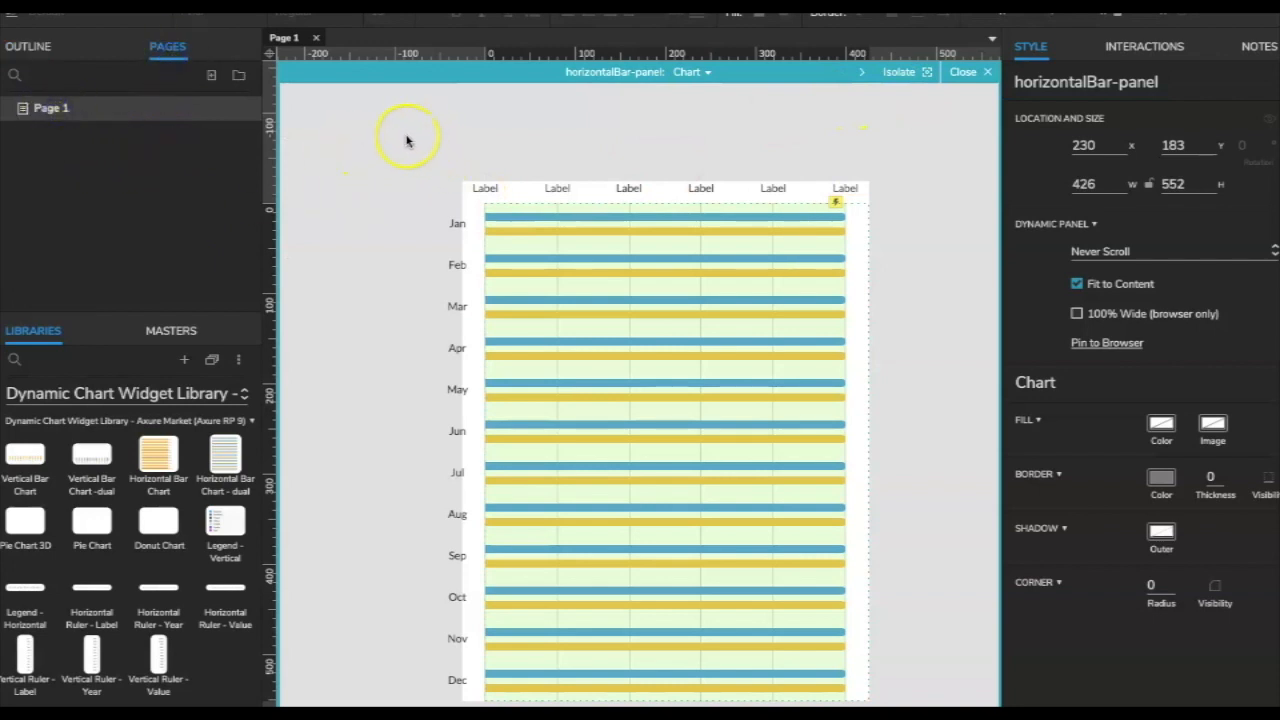
double_click(394, 146)
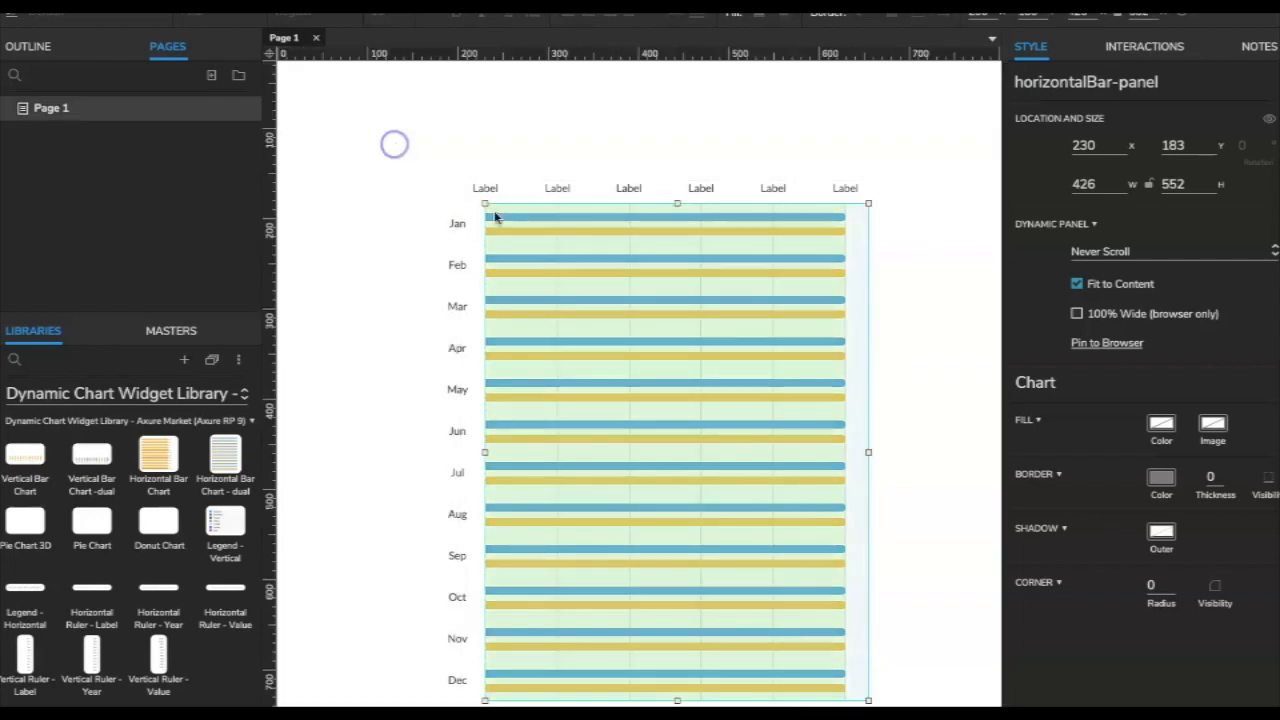
click(533, 160)
click(538, 269)
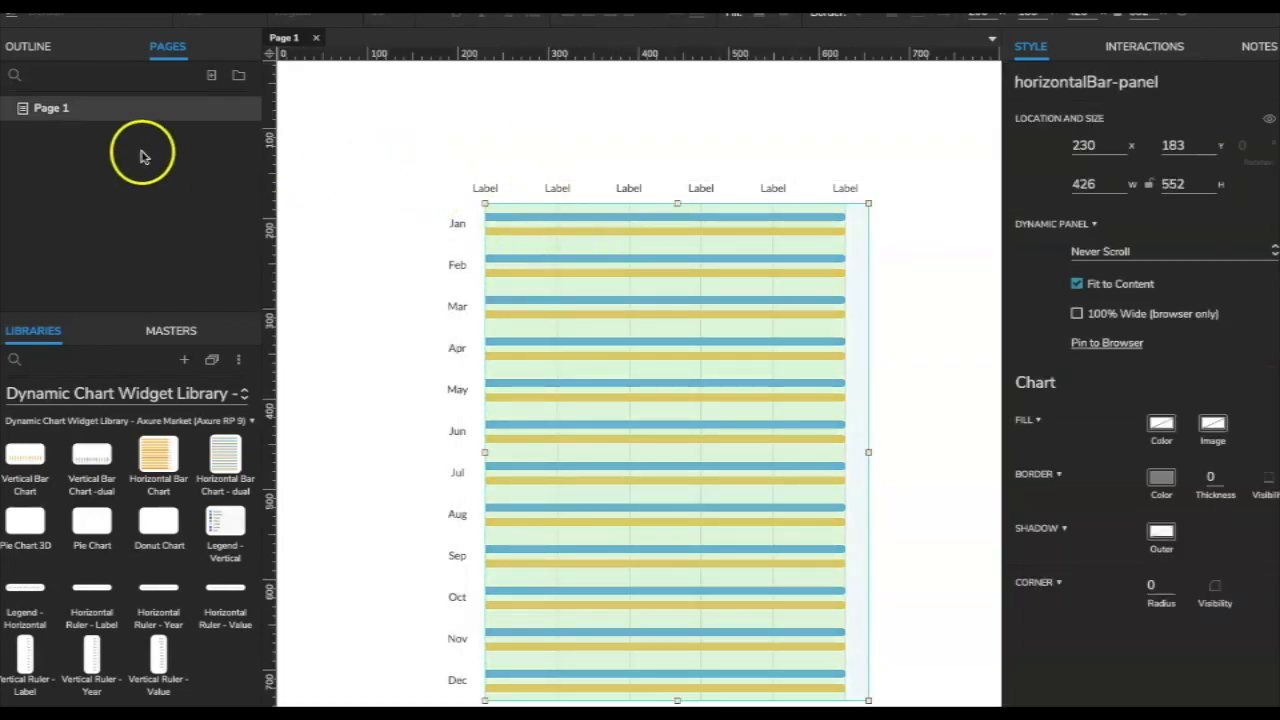
drag(383, 144, 981, 662)
key(Delete)
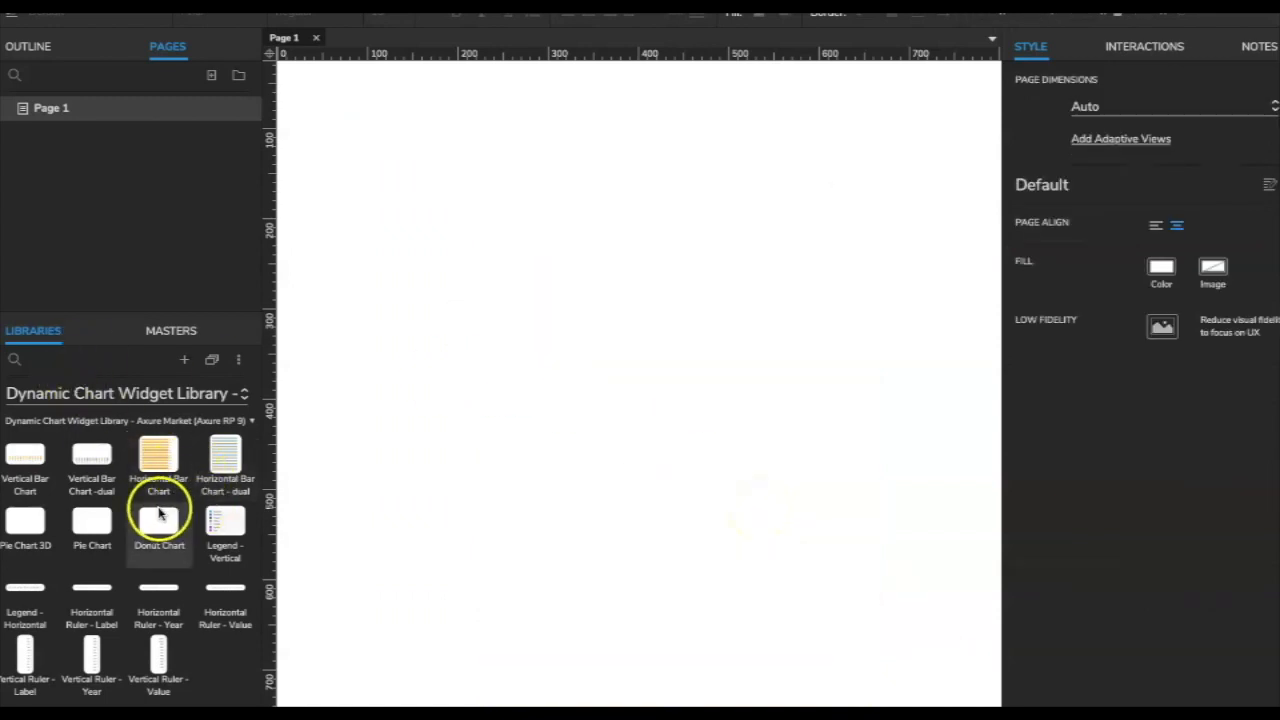
- Place the Pie Chart 3D widget on the page, select its piechart-panel and display the page outline
drag(29, 517, 469, 228)
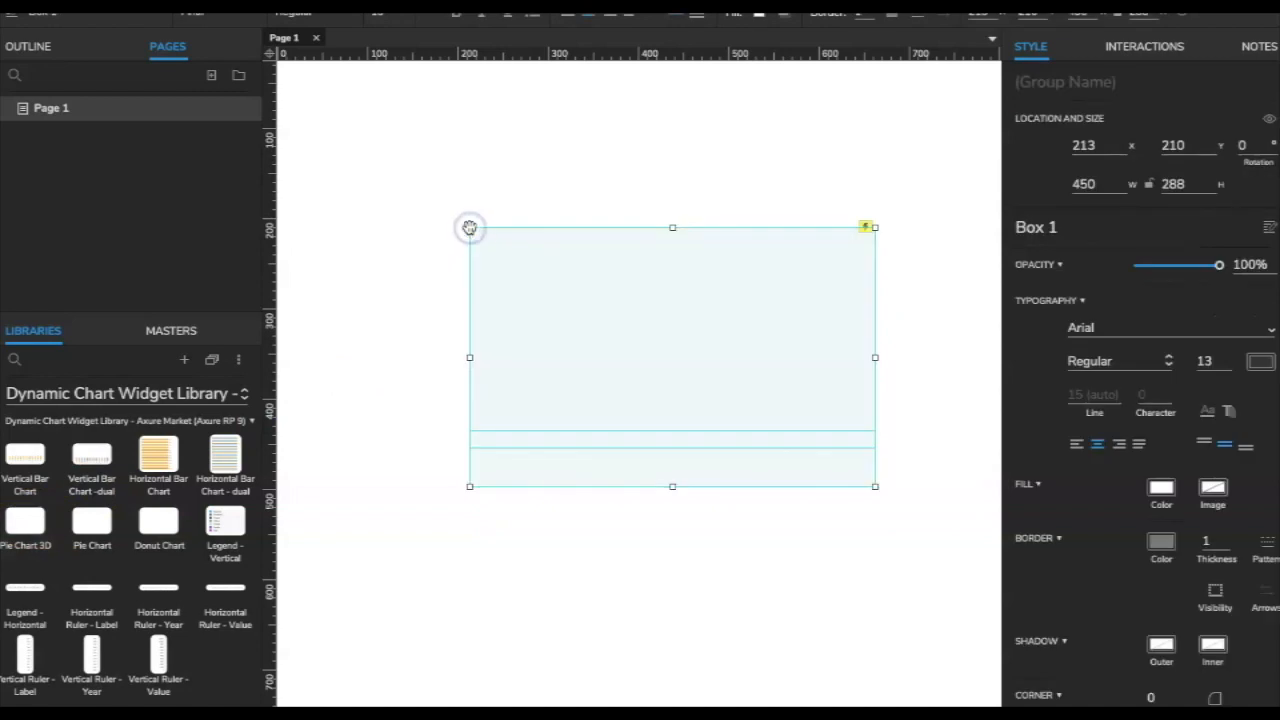
click(623, 304)
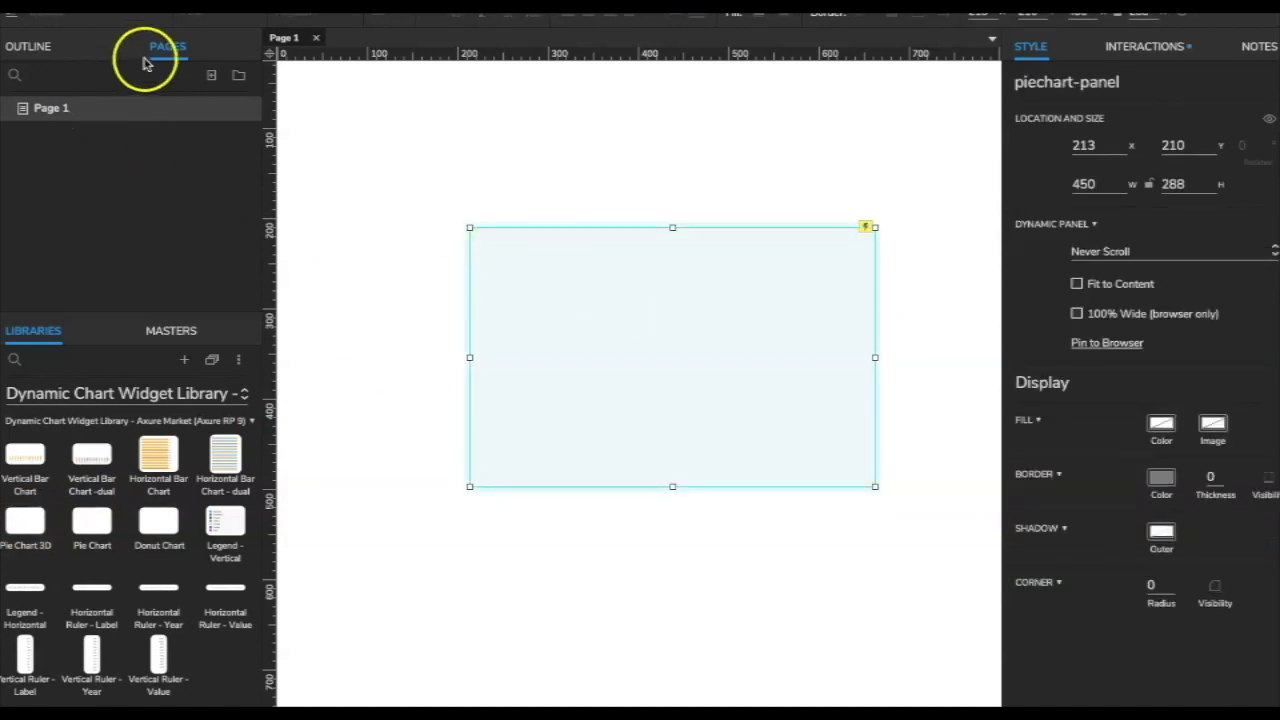
click(27, 47)
mouse_move(105, 186)
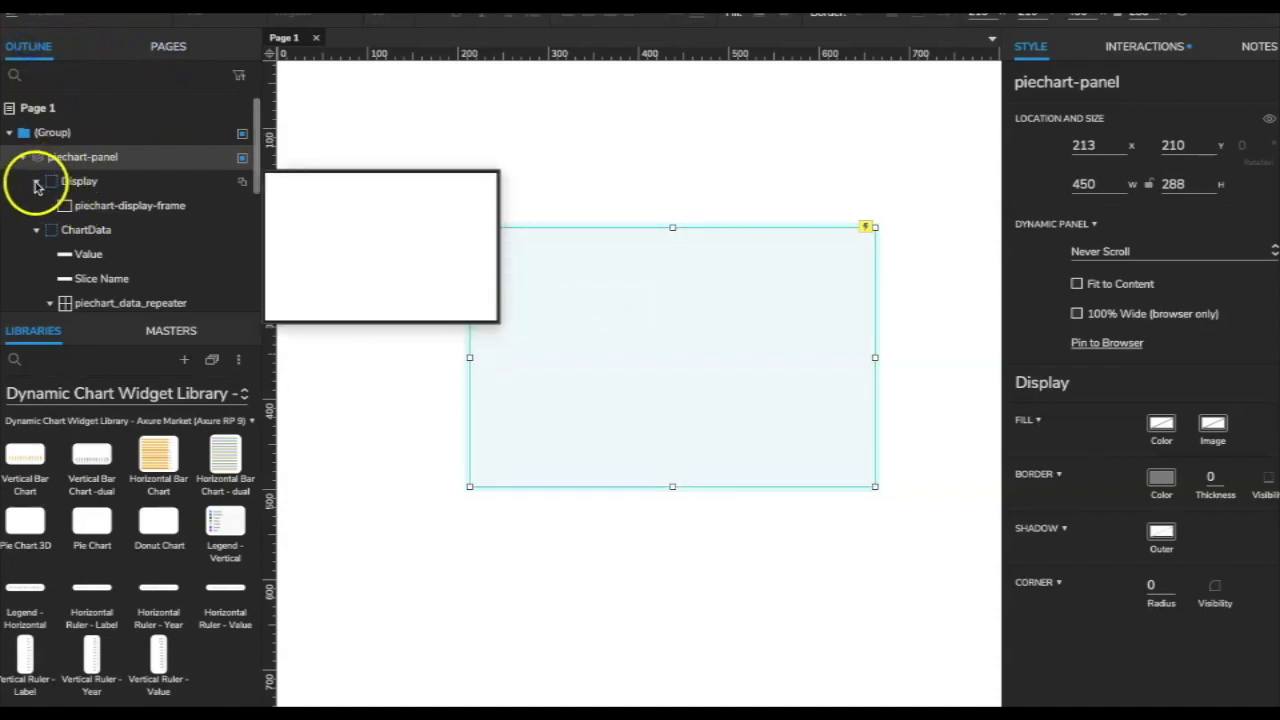
- Collapse the piechart-panel's Display, ChartData and Settings states in the outline, then view the Display and ChartData states
click(34, 185)
click(36, 209)
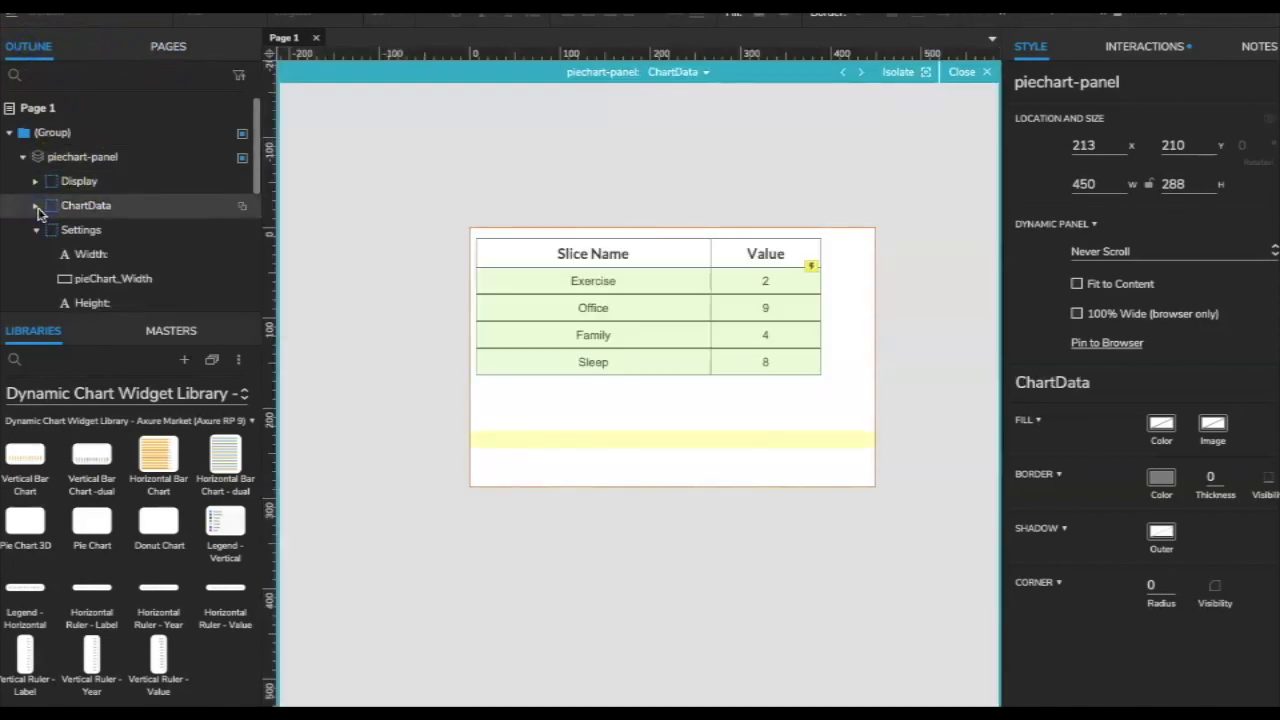
click(35, 230)
mouse_move(65, 180)
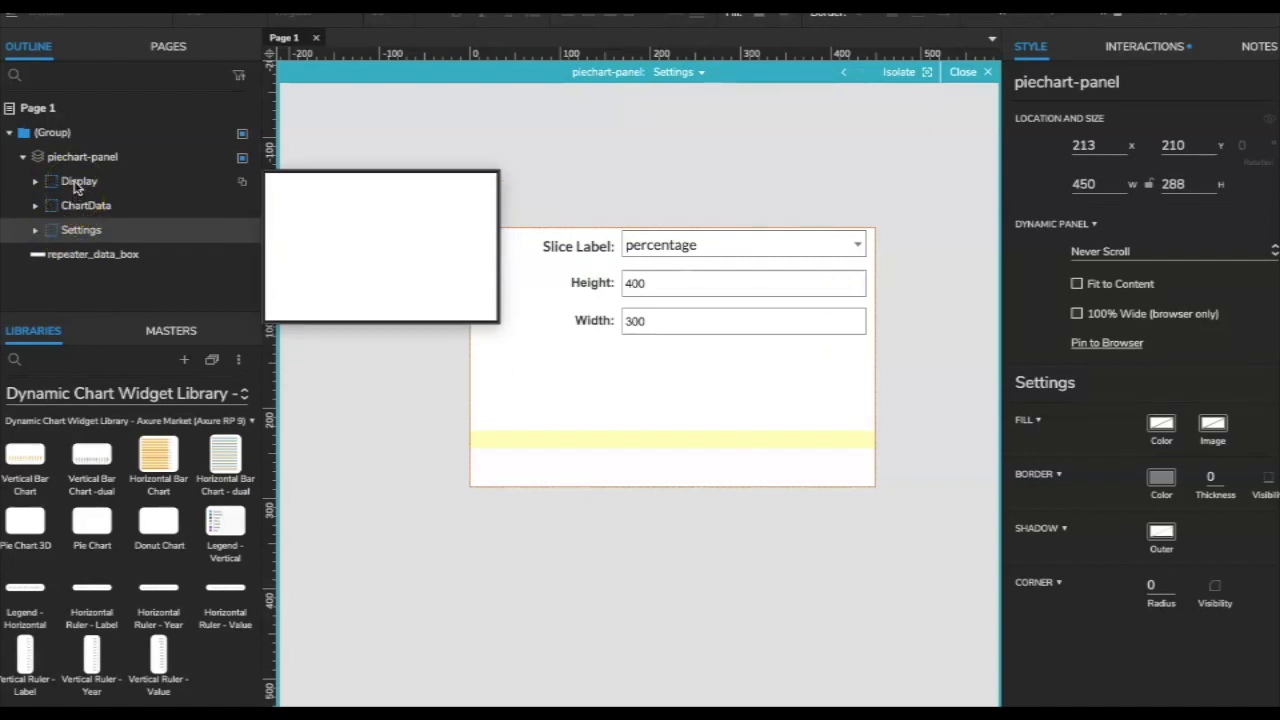
click(75, 186)
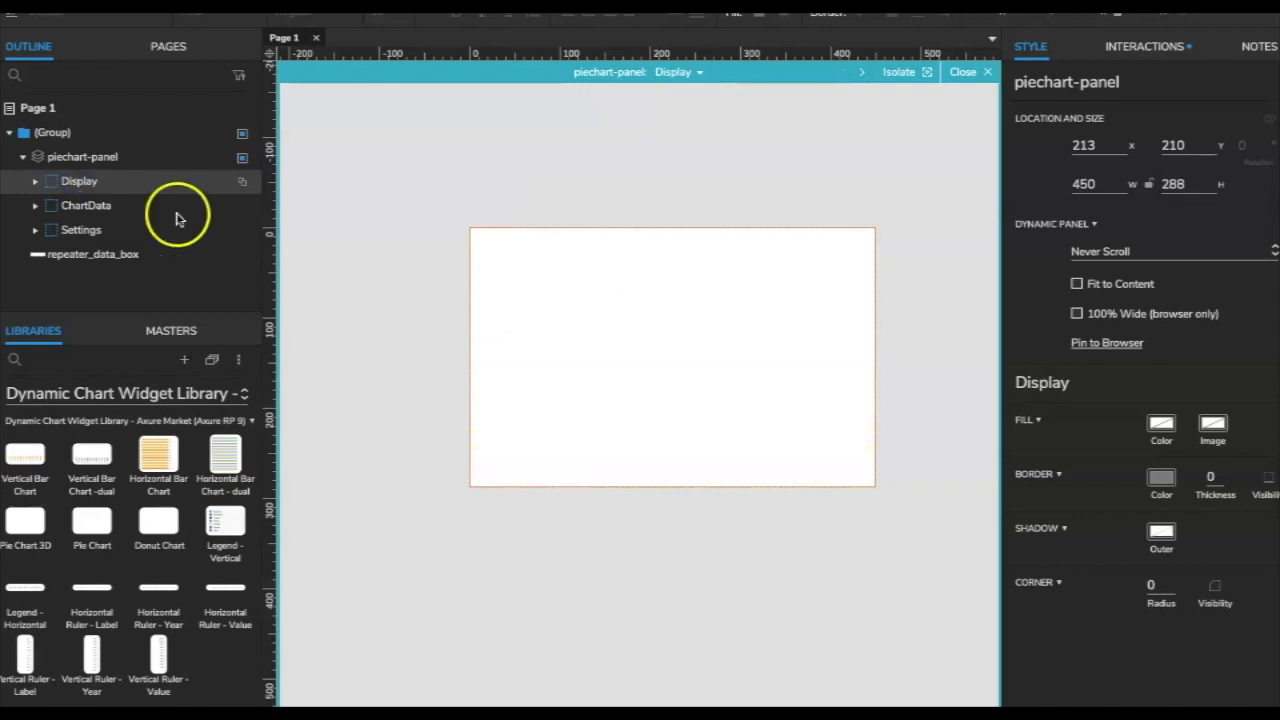
click(90, 207)
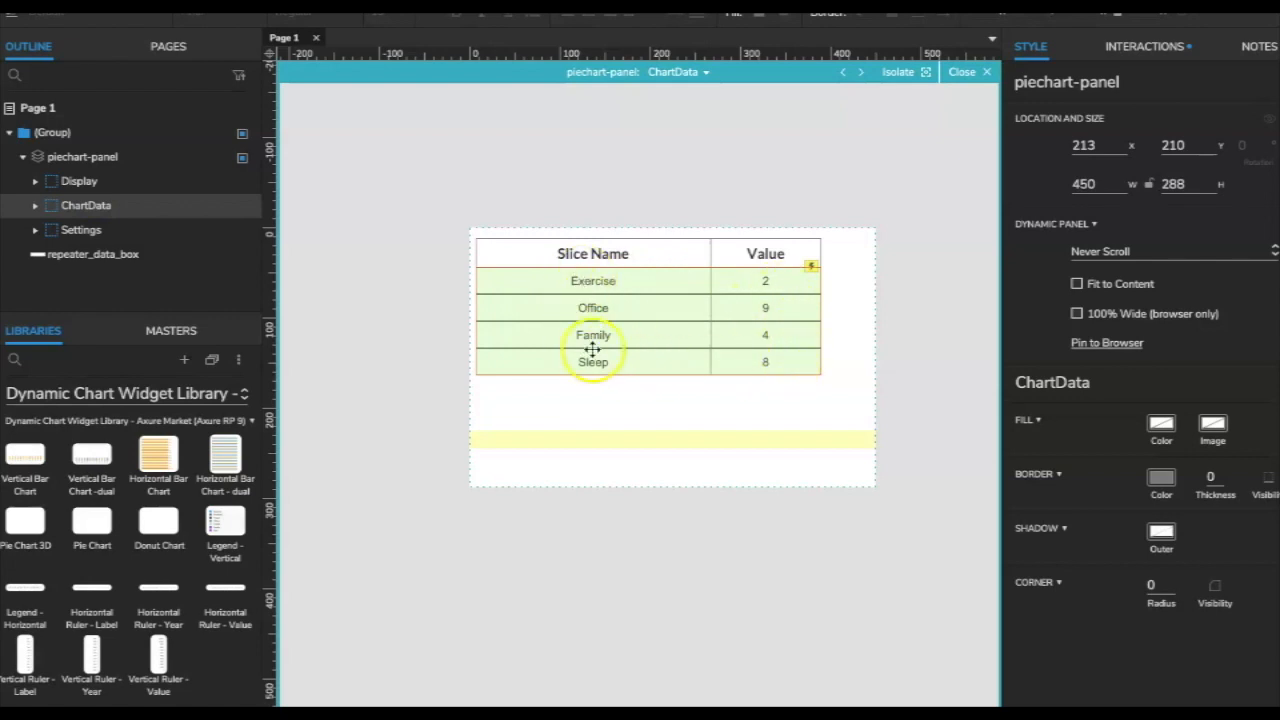
- Review the Slice Label droplist's options in the Settings state, cancel the option editor and collapse Settings in the outline
click(80, 229)
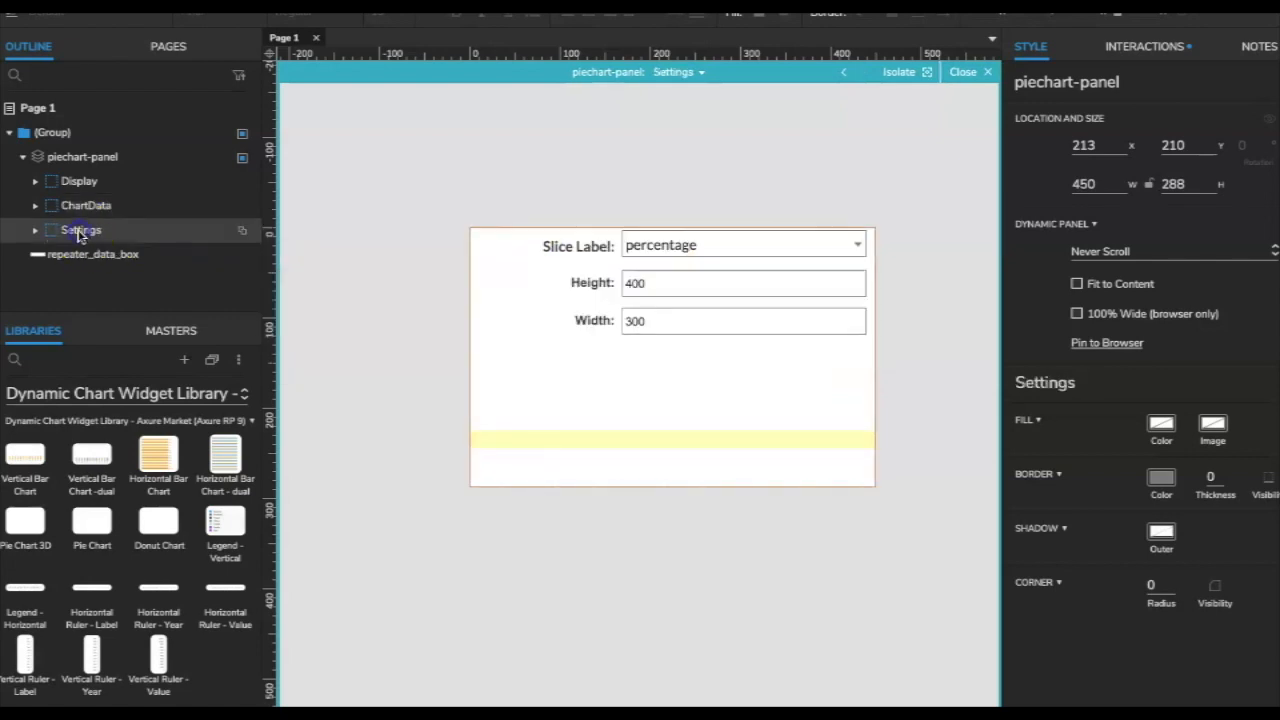
click(693, 250)
double_click(726, 247)
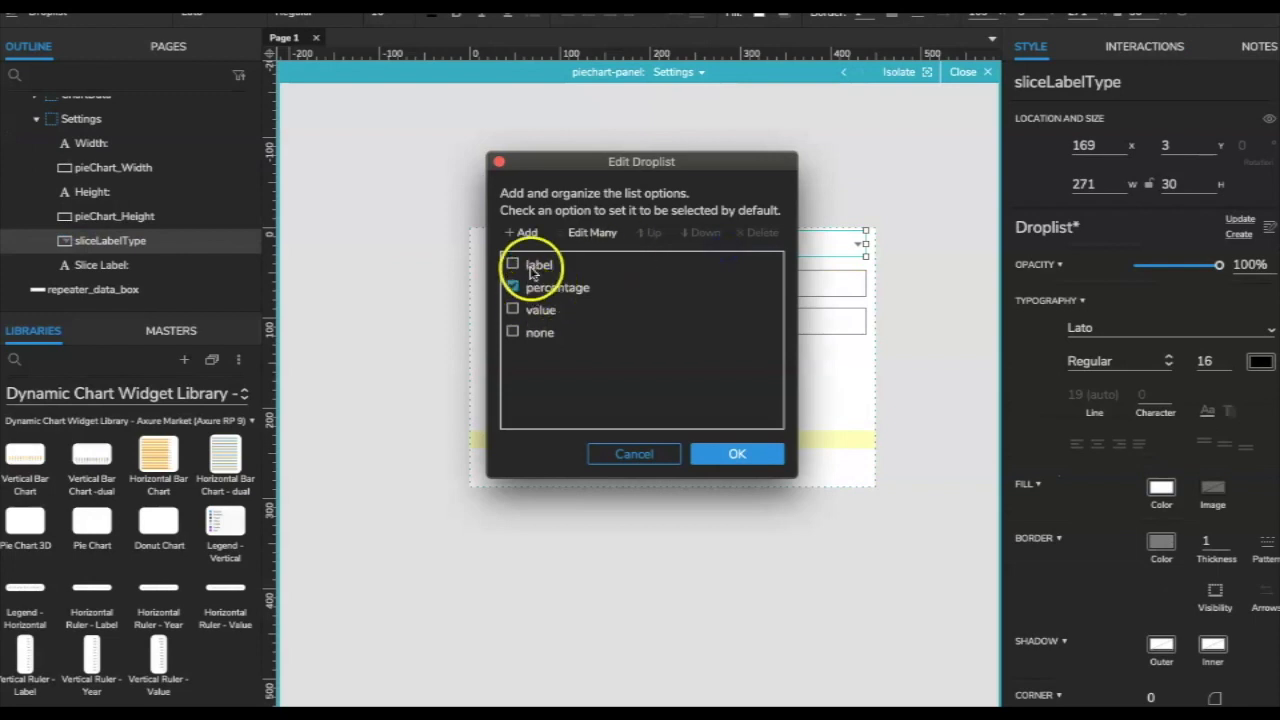
click(629, 453)
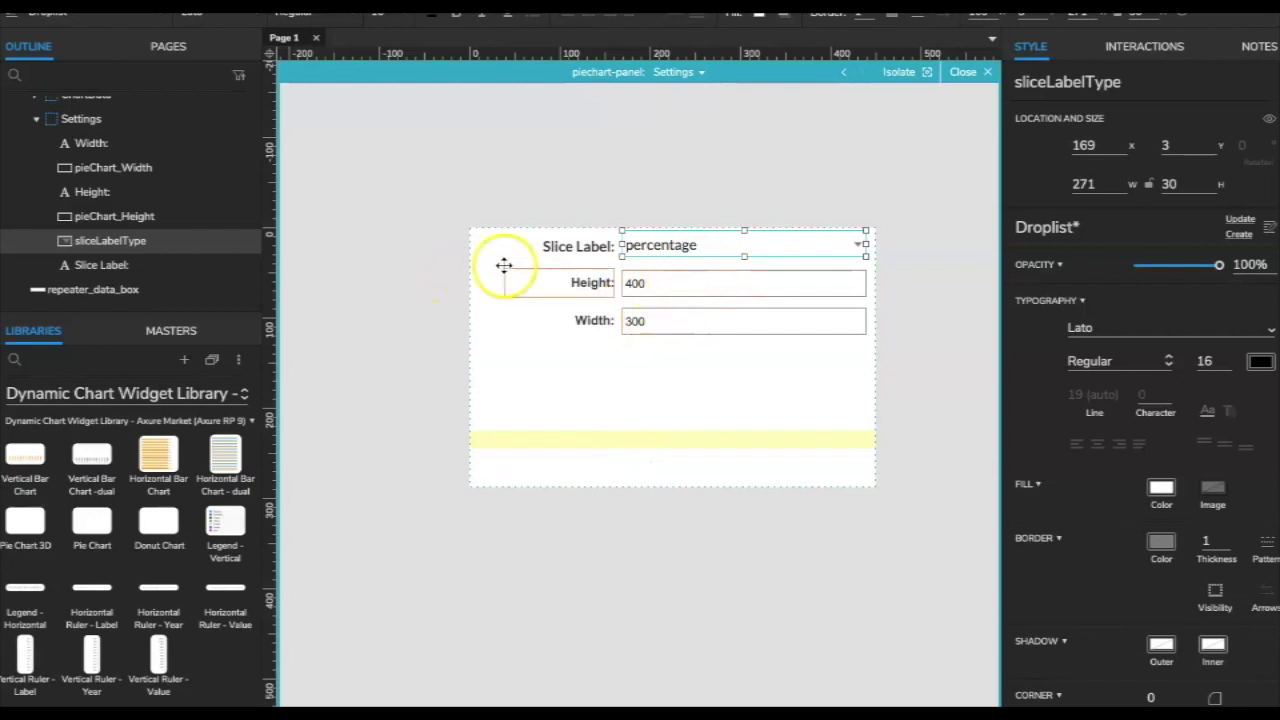
click(348, 218)
scroll(71, 186, up, 1)
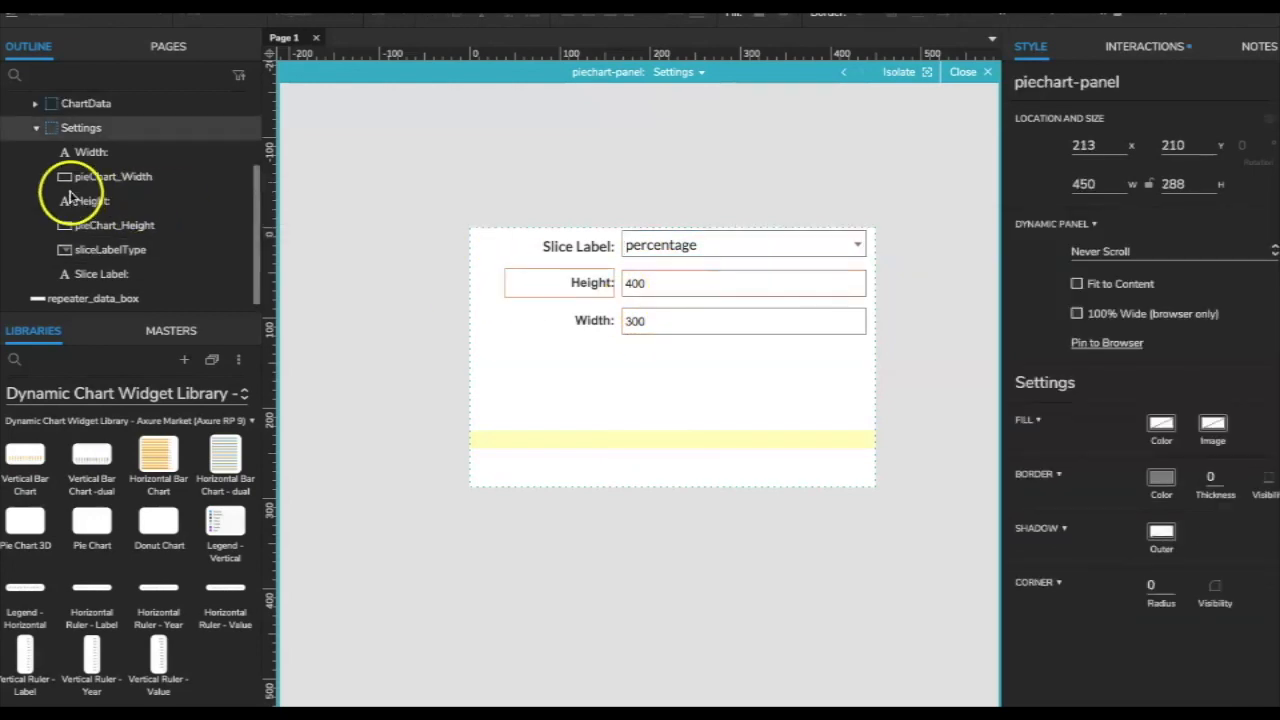
click(35, 129)
click(180, 235)
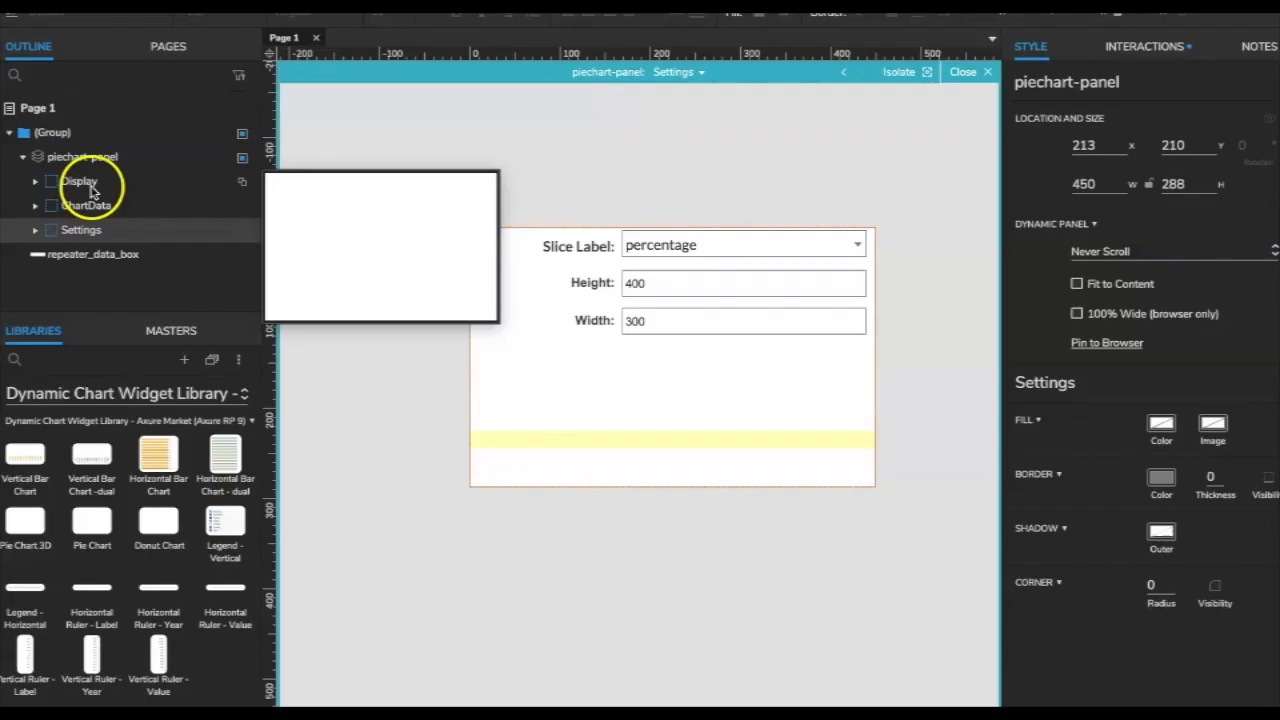
- Select the piechart-display-frame inline frame in the Display state and show its interactions
click(79, 181)
click(625, 280)
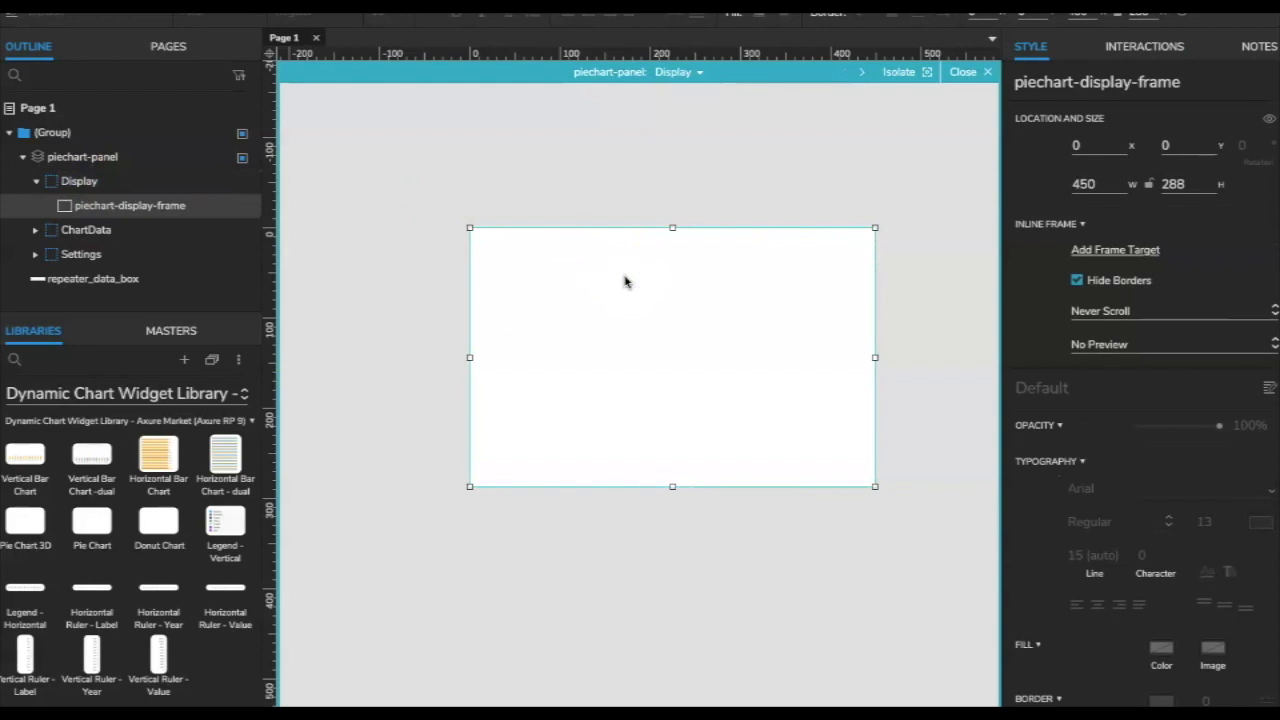
click(1125, 46)
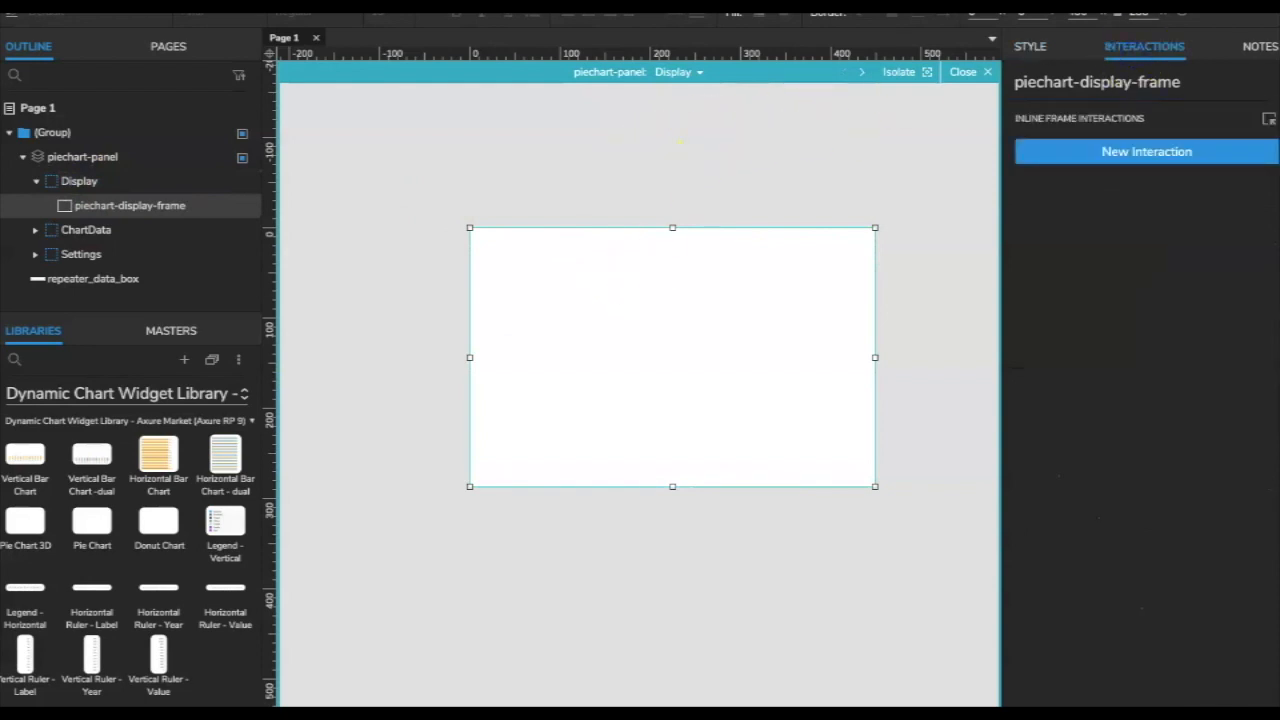